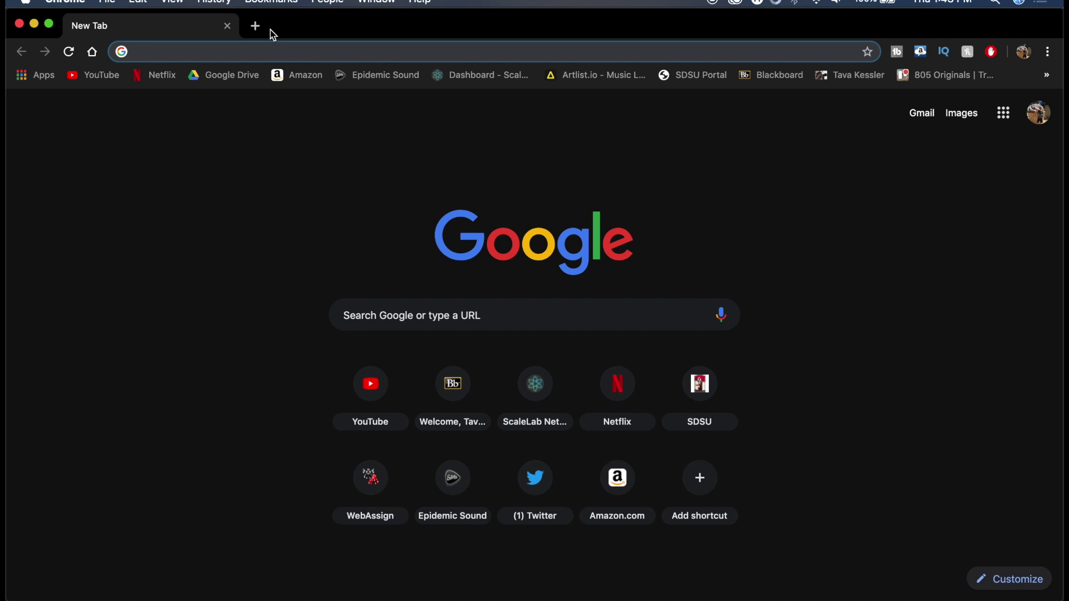
# Search the web for Google Earth Studio and open its start page in the new tab
pyautogui.write('go')
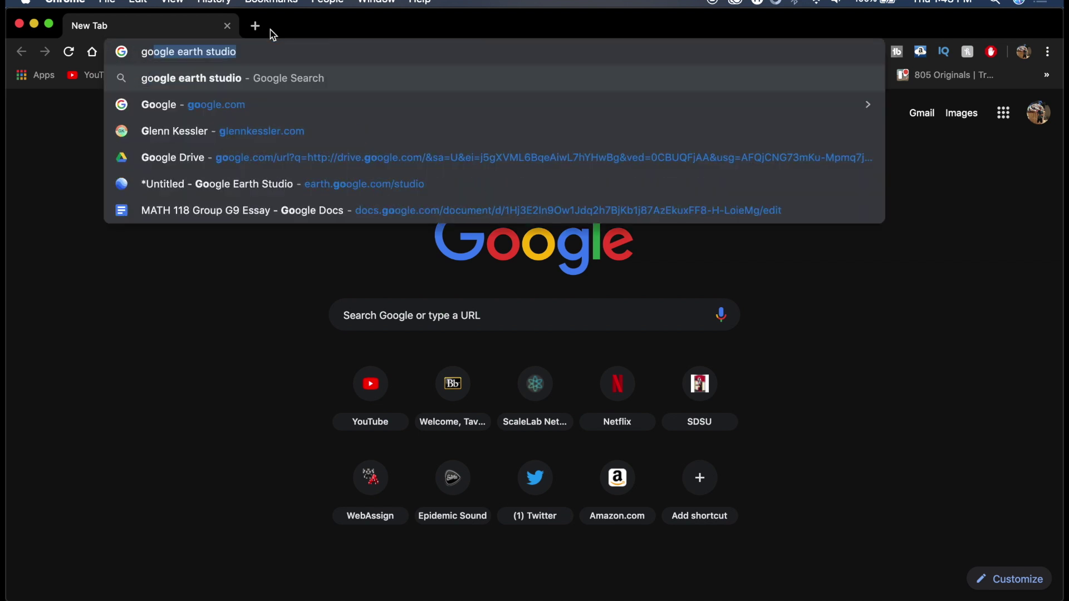
pyautogui.write('ogle')
pyautogui.press('Return')
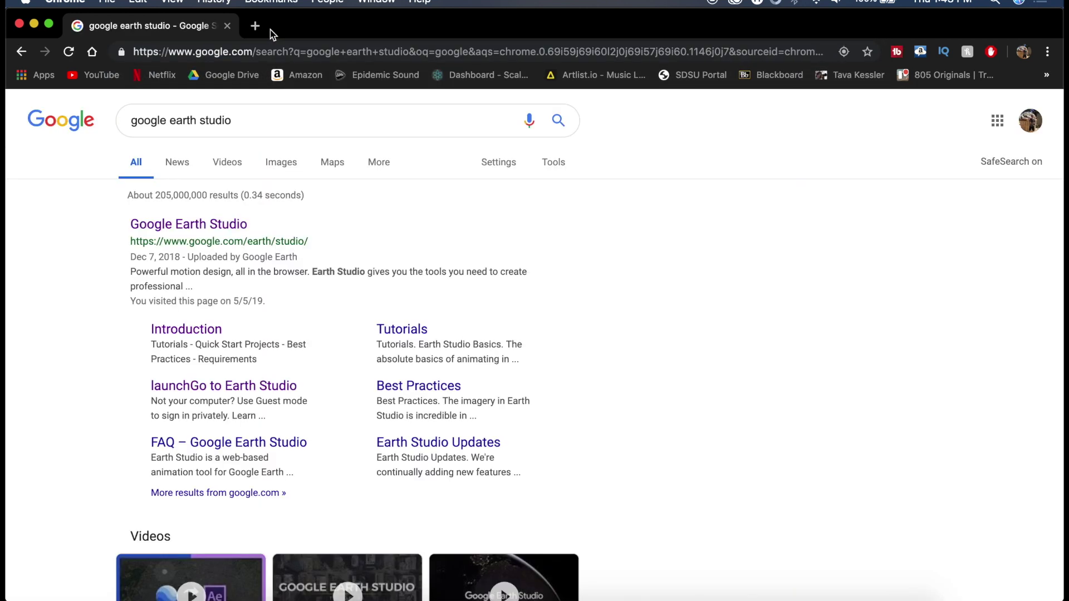
pyautogui.click(207, 226)
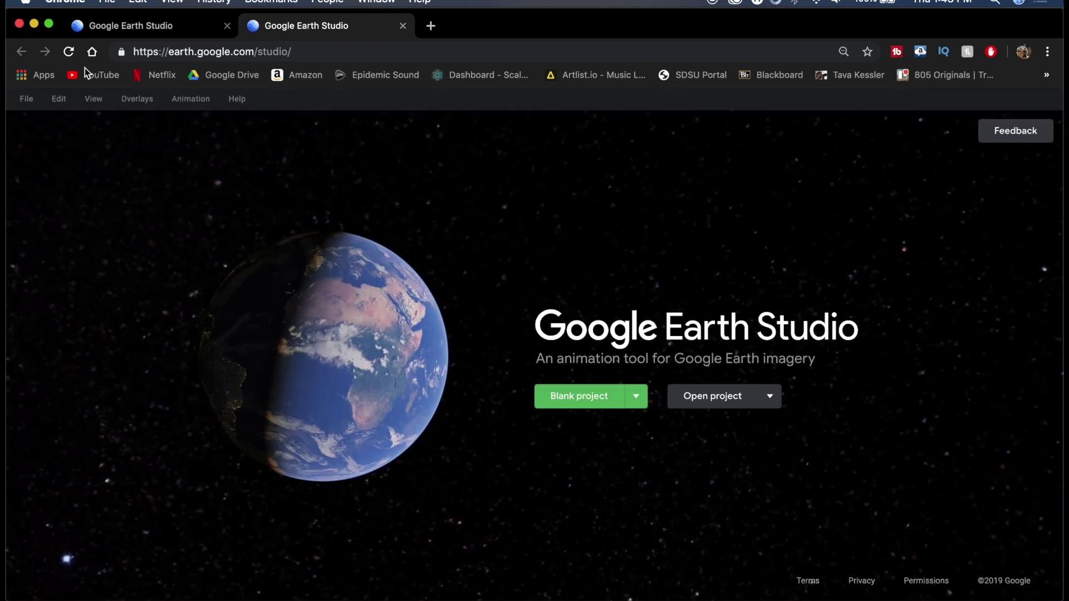
# Go full screen, browse the Quick Start templates, then create a blank 1920×1080, 450-frame, 30 FPS project
pyautogui.click(49, 23)
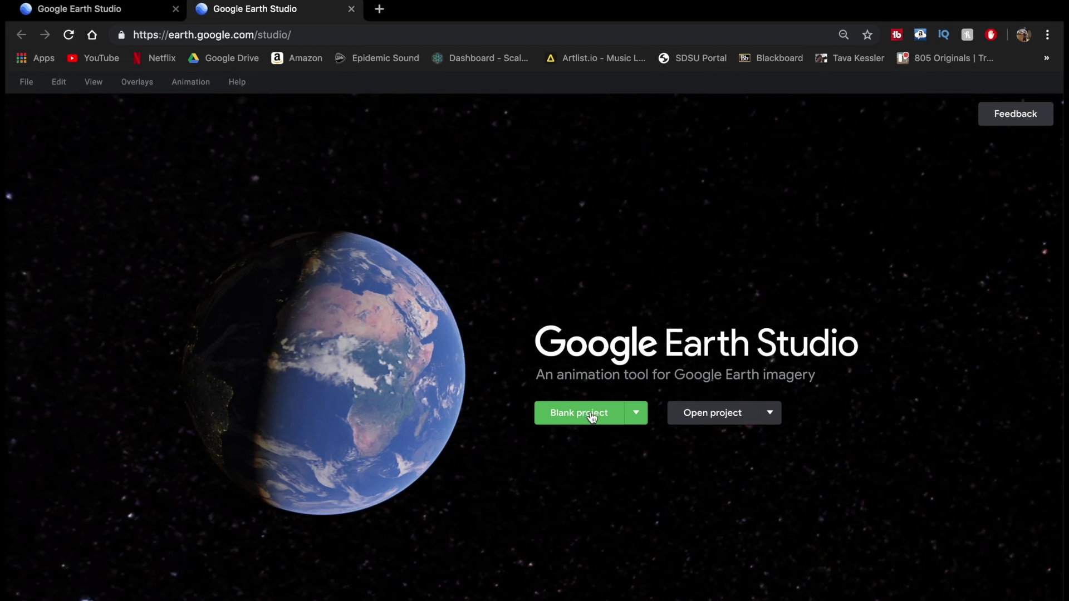
pyautogui.click(637, 412)
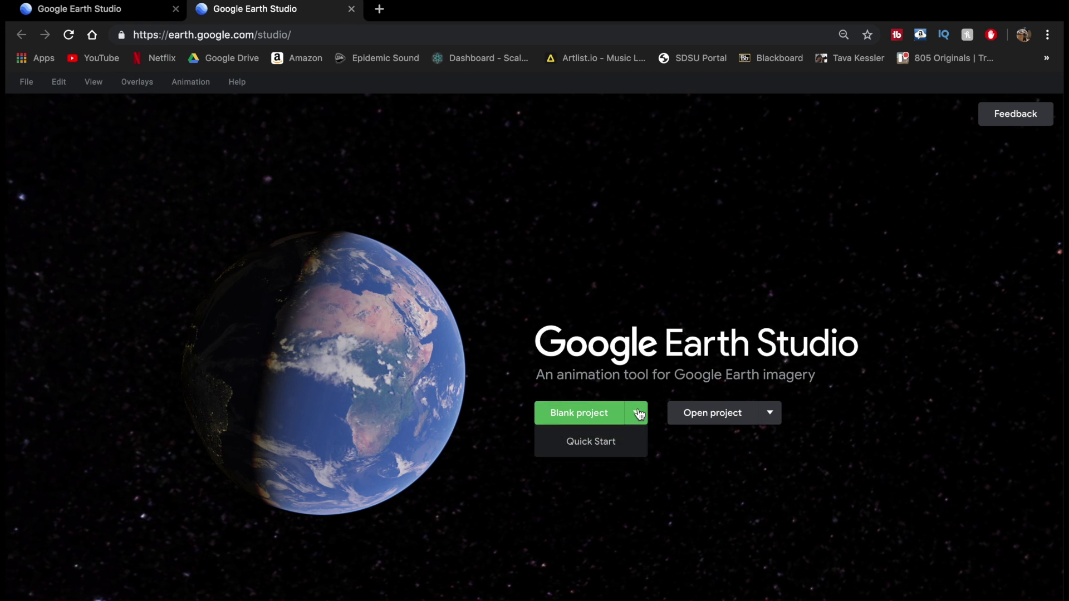
pyautogui.click(609, 451)
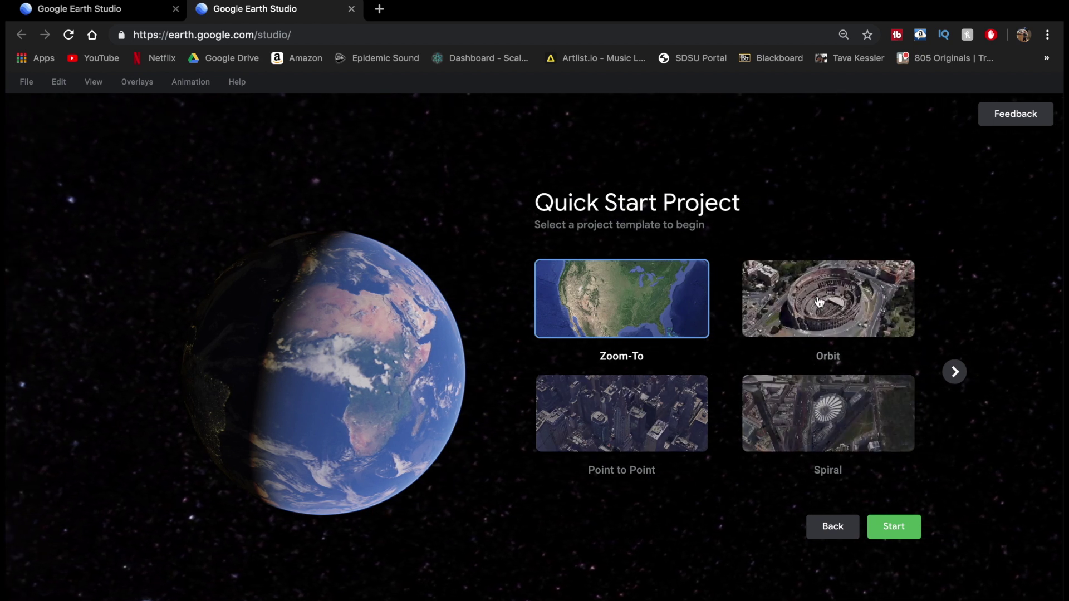
pyautogui.click(955, 371)
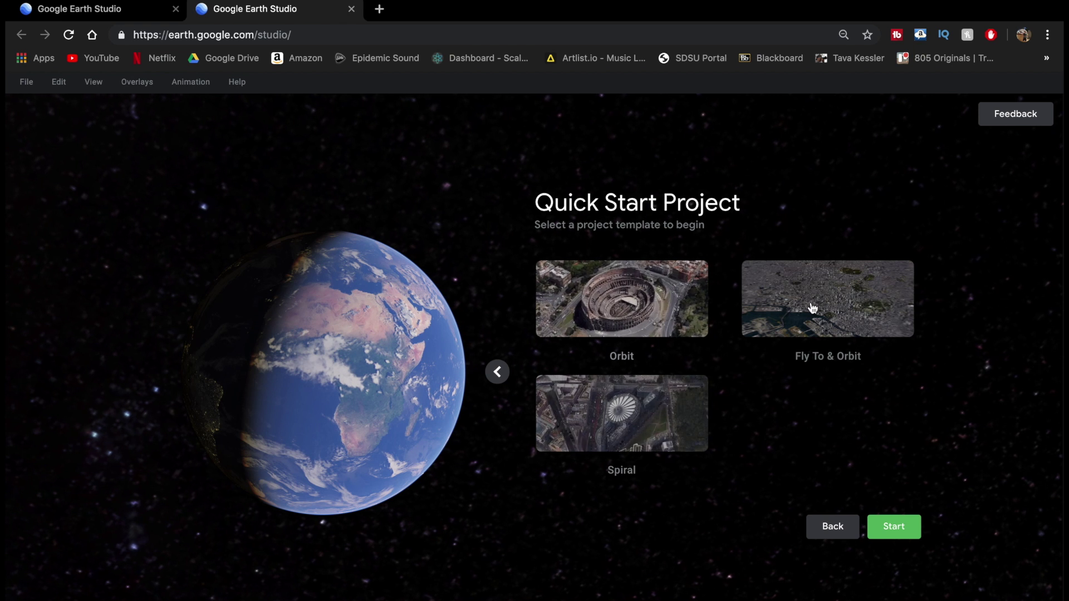
pyautogui.click(819, 524)
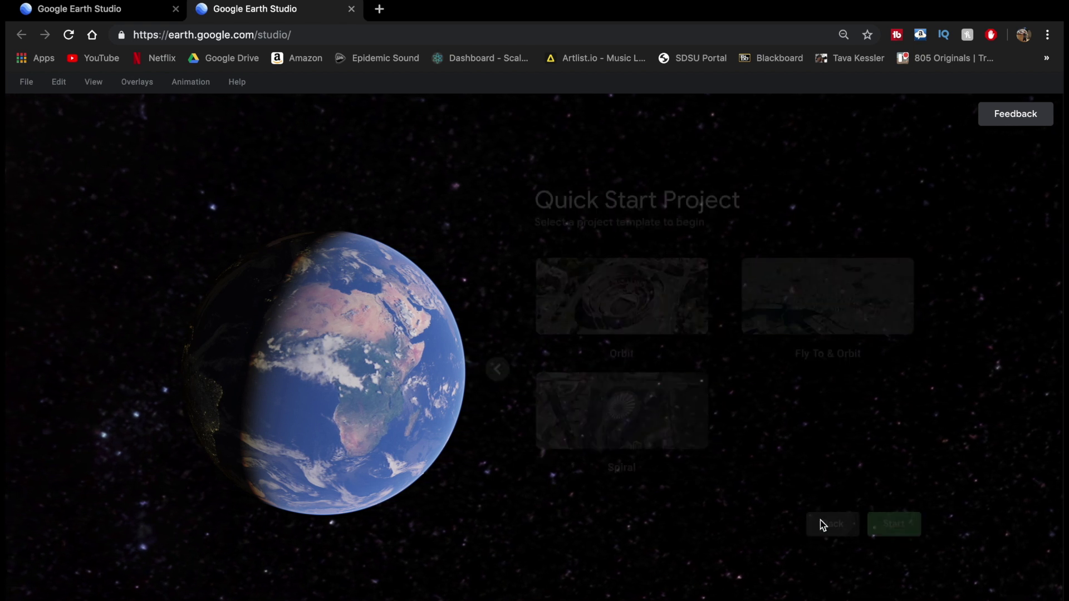
pyautogui.click(587, 417)
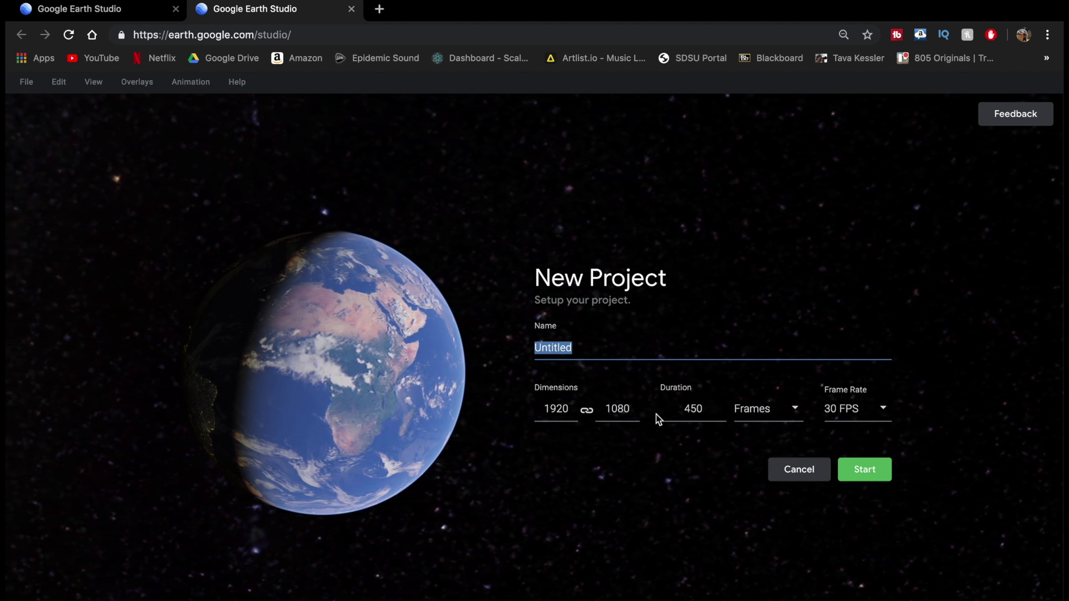
pyautogui.click(881, 471)
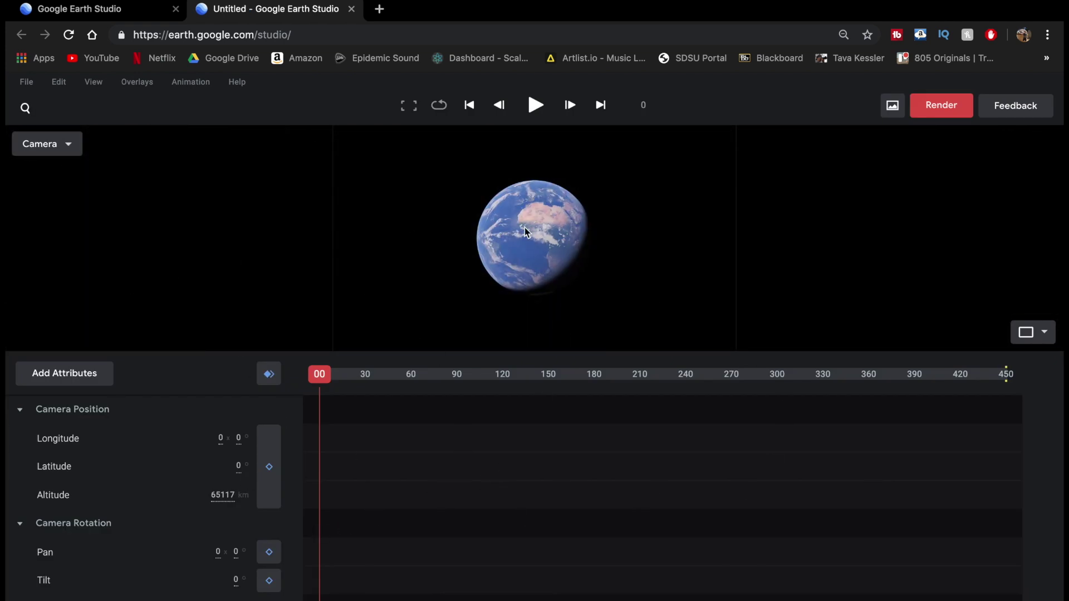
# Spin the globe to a mostly-ocean view near longitude -14.444°, latitude -24.101°, 63170 km altitude
pyautogui.moveTo(541, 225)
pyautogui.mouseDown()
pyautogui.moveTo(602, 233)
pyautogui.moveTo(525, 228)
pyautogui.moveTo(546, 230)
pyautogui.mouseUp()
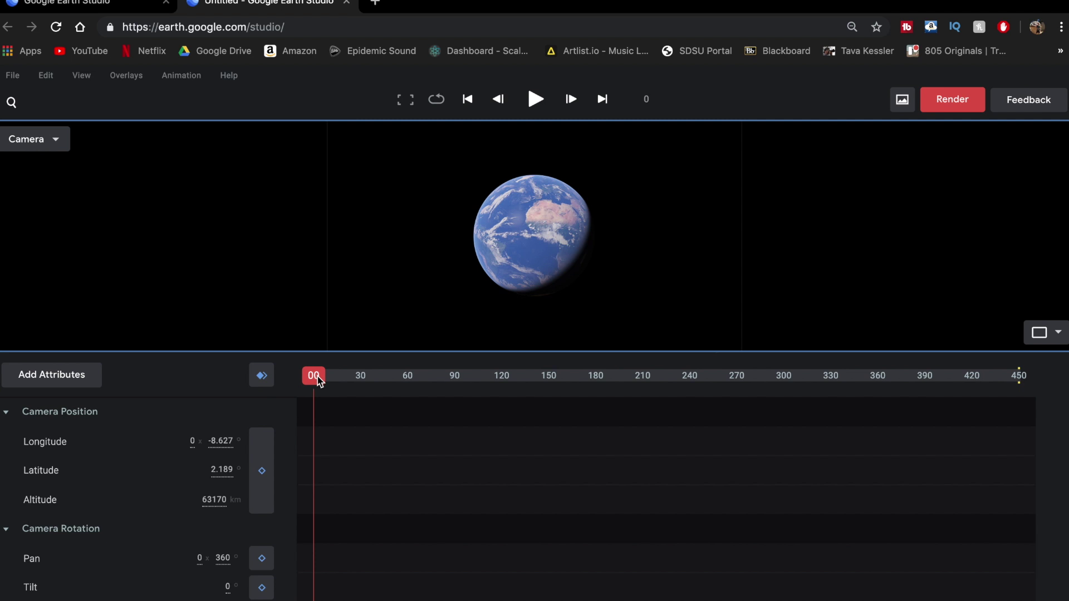
pyautogui.moveTo(504, 239)
pyautogui.mouseDown()
pyautogui.moveTo(558, 239)
pyautogui.moveTo(502, 244)
pyautogui.mouseUp()
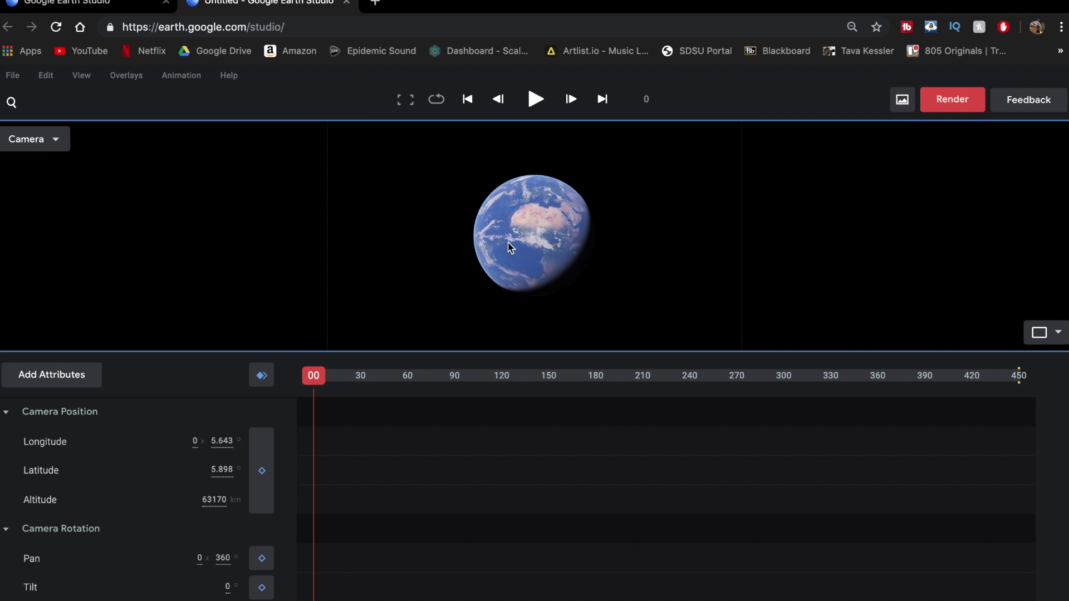
pyautogui.moveTo(564, 233)
pyautogui.mouseDown()
pyautogui.moveTo(590, 228)
pyautogui.moveTo(567, 231)
pyautogui.mouseUp()
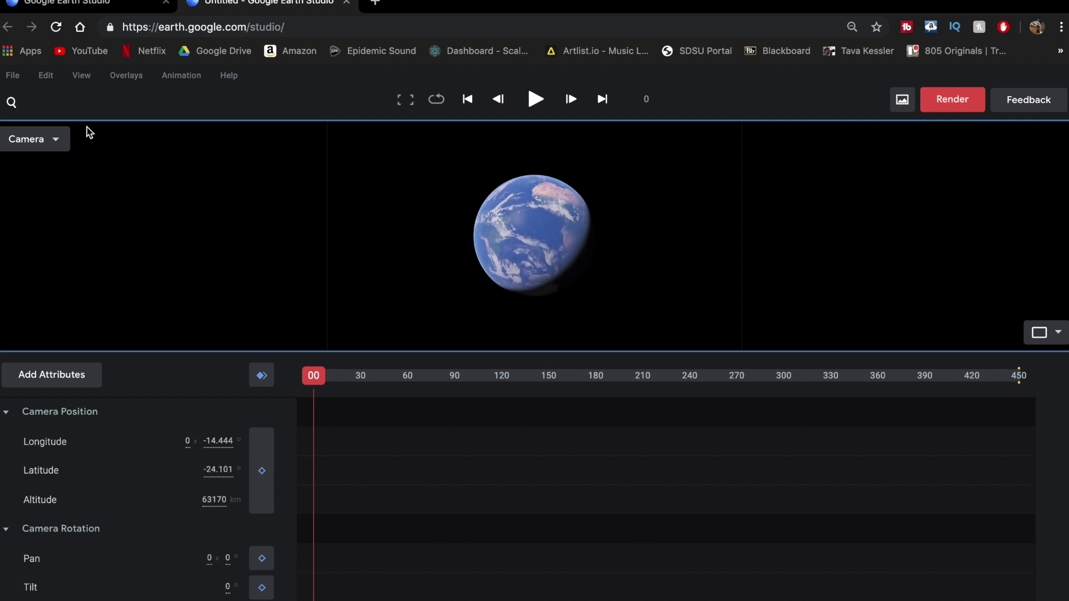
# Search for Venice and fly the camera to Venice, Italy
pyautogui.click(77, 108)
pyautogui.write('ve')
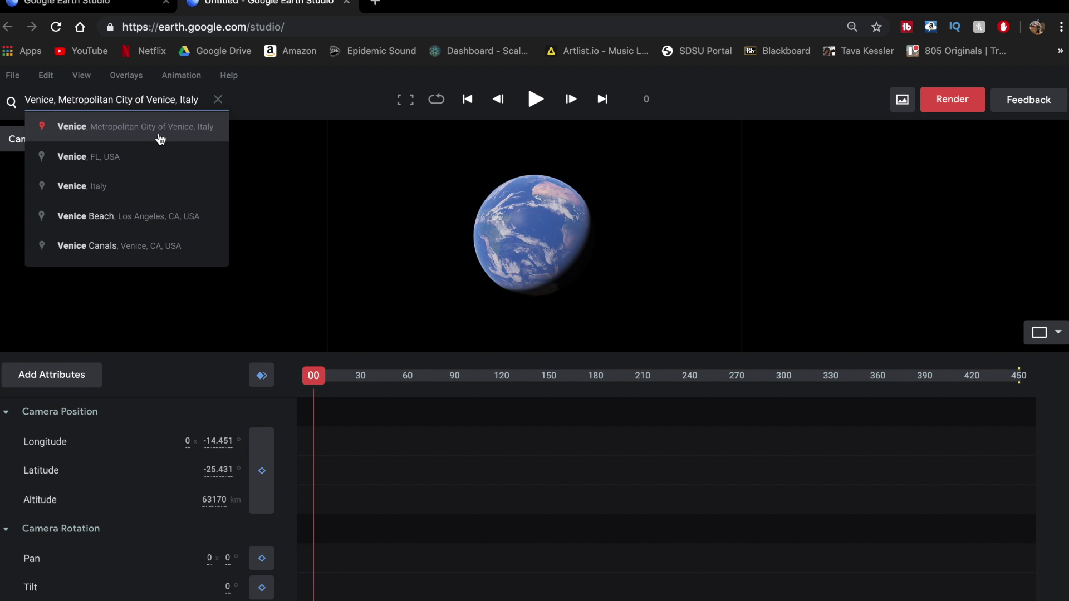
pyautogui.click(158, 134)
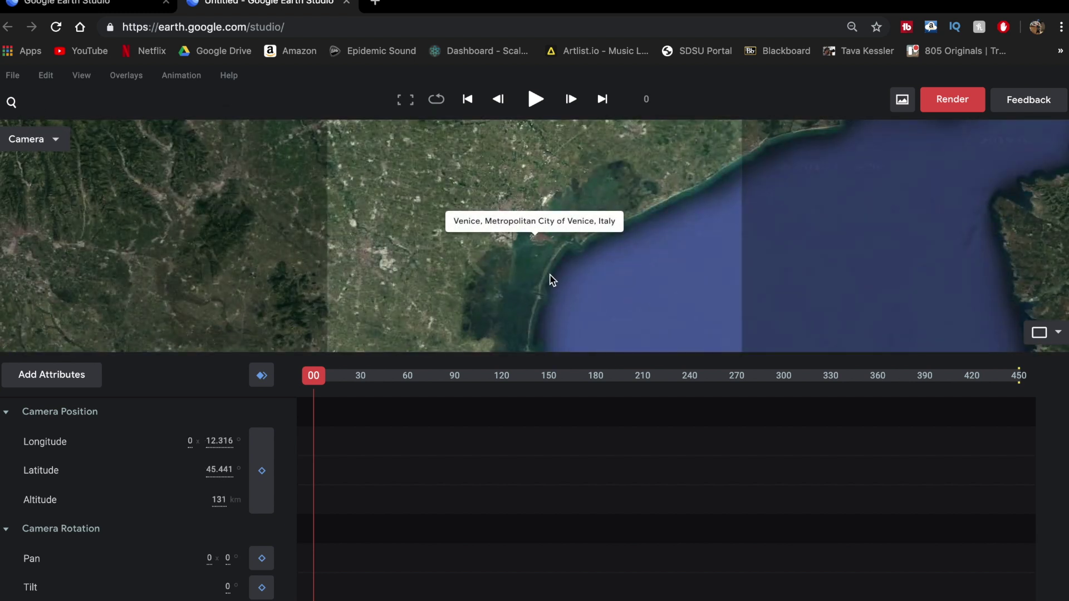
# Zoom and orbit low at 100 m across St Mark's Square toward the bell tower
pyautogui.moveTo(559, 167); pyautogui.dragTo(727, 210)
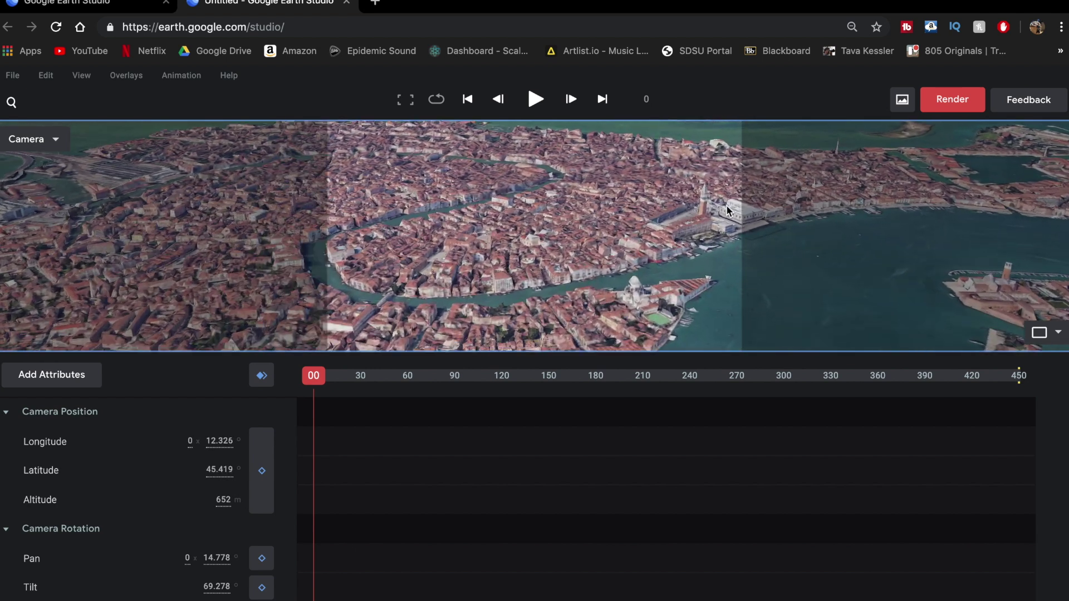
pyautogui.scroll(5, 727, 211)
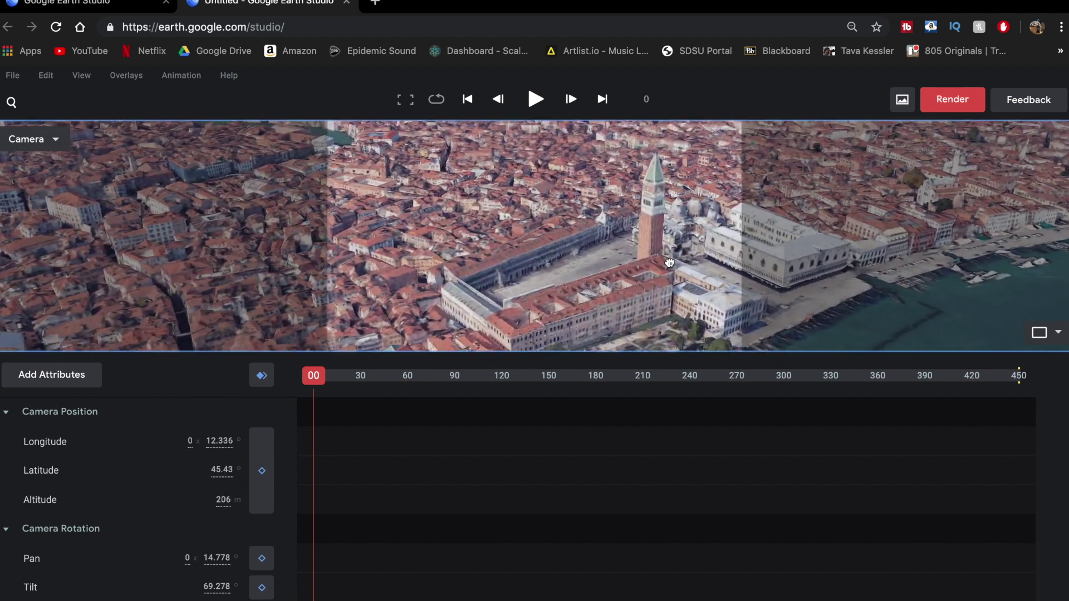
pyautogui.keyDown('shift'); pyautogui.moveTo(669, 263); pyautogui.dragTo(523, 265); pyautogui.keyUp('shift')
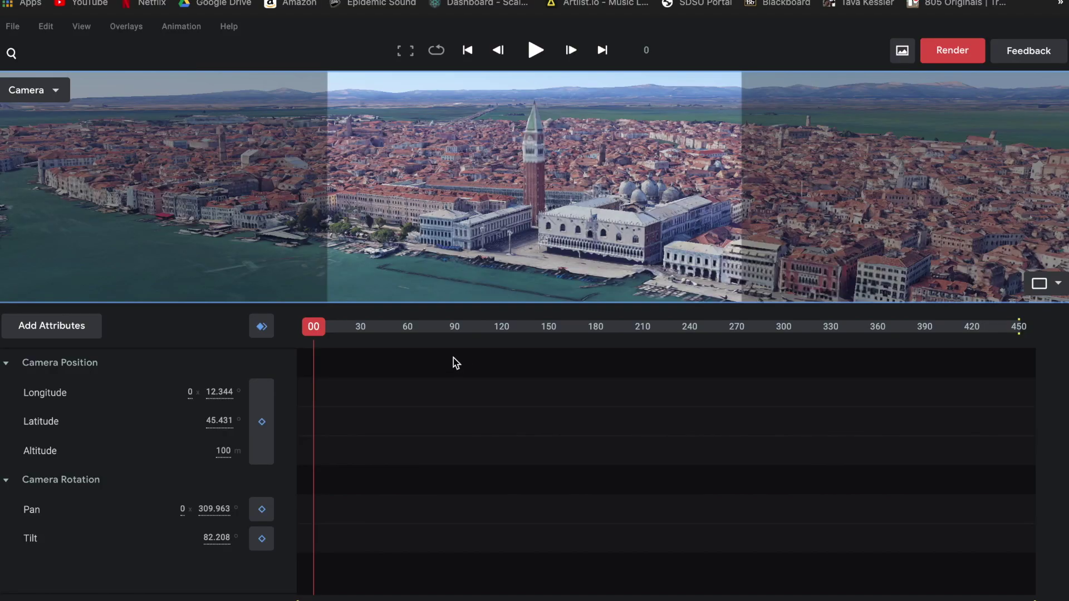
pyautogui.click(68, 334)
# Add the Time of Day attribute and scrub it to sunset behind the bell tower
pyautogui.scroll(-3, 100, 384)
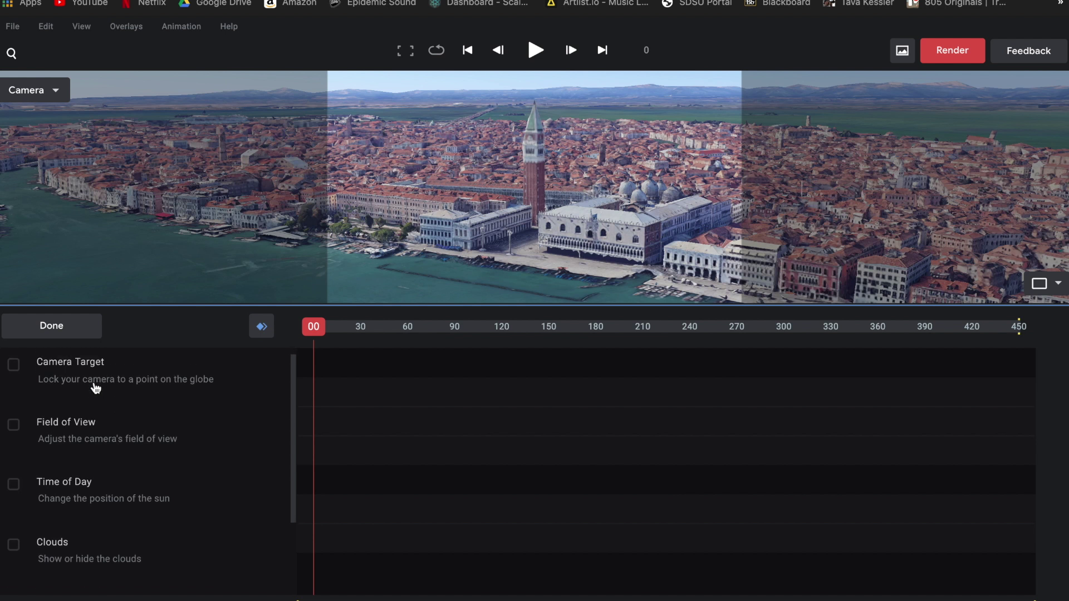
pyautogui.scroll(-1, 90, 501)
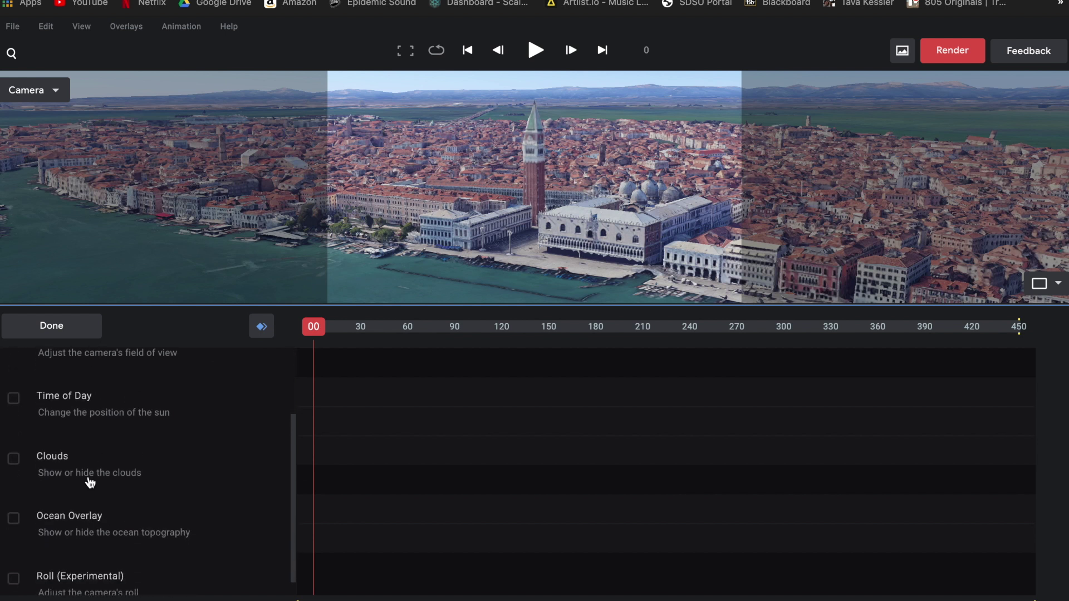
pyautogui.scroll(2, 50, 462)
pyautogui.click(14, 442)
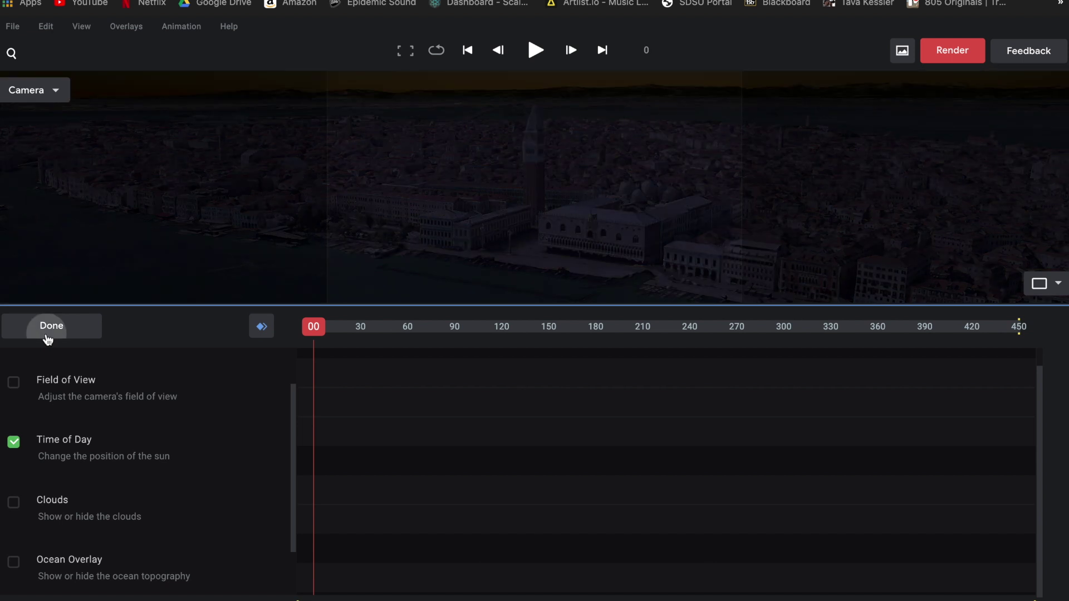
pyautogui.click(46, 334)
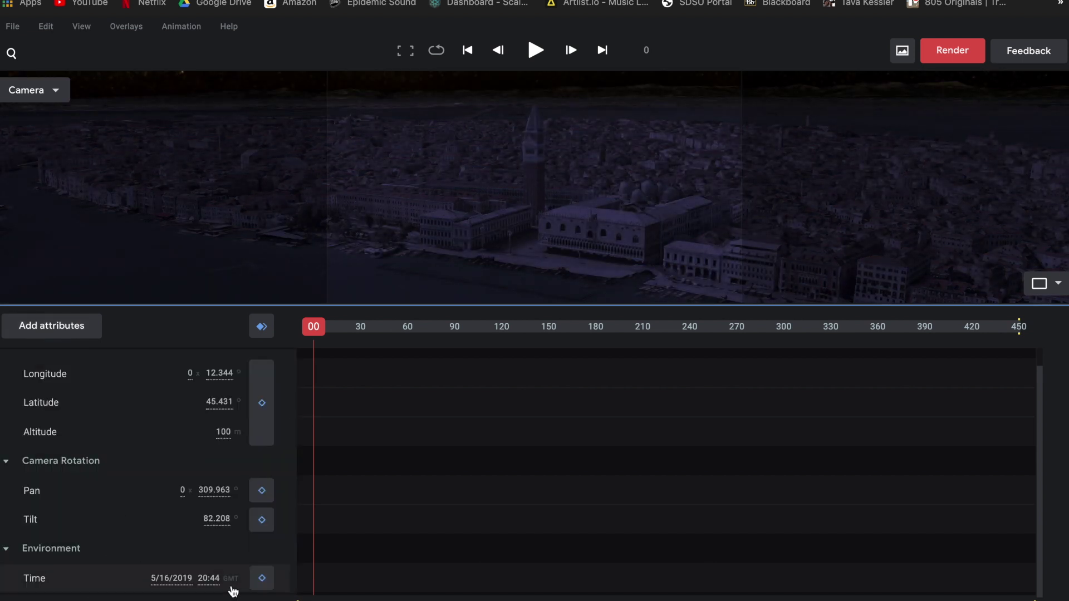
pyautogui.moveTo(208, 579); pyautogui.dragTo(983, 599)
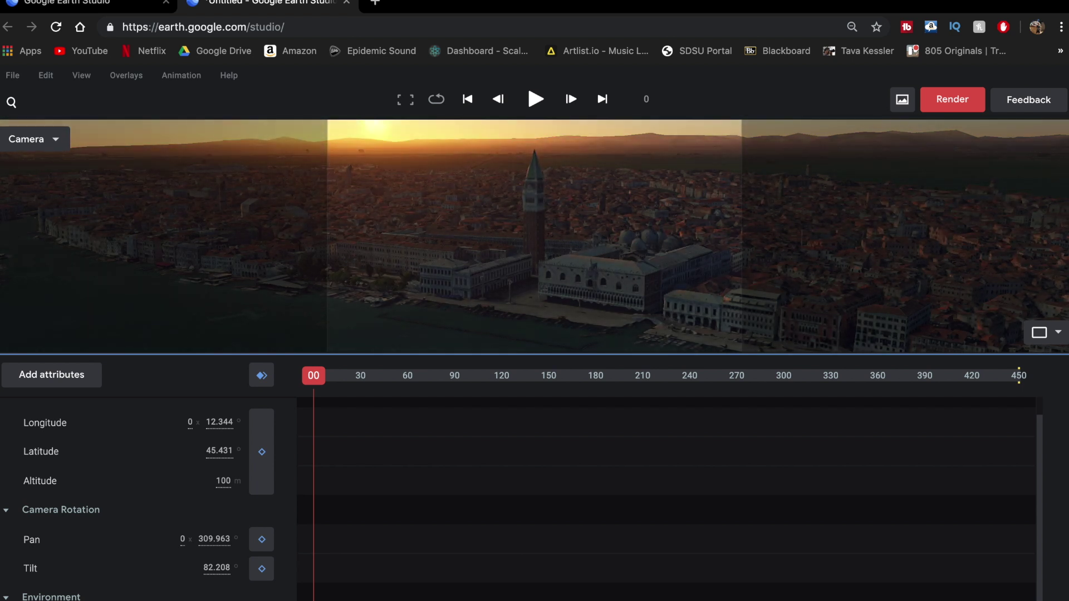
pyautogui.scroll(3, 517, 294)
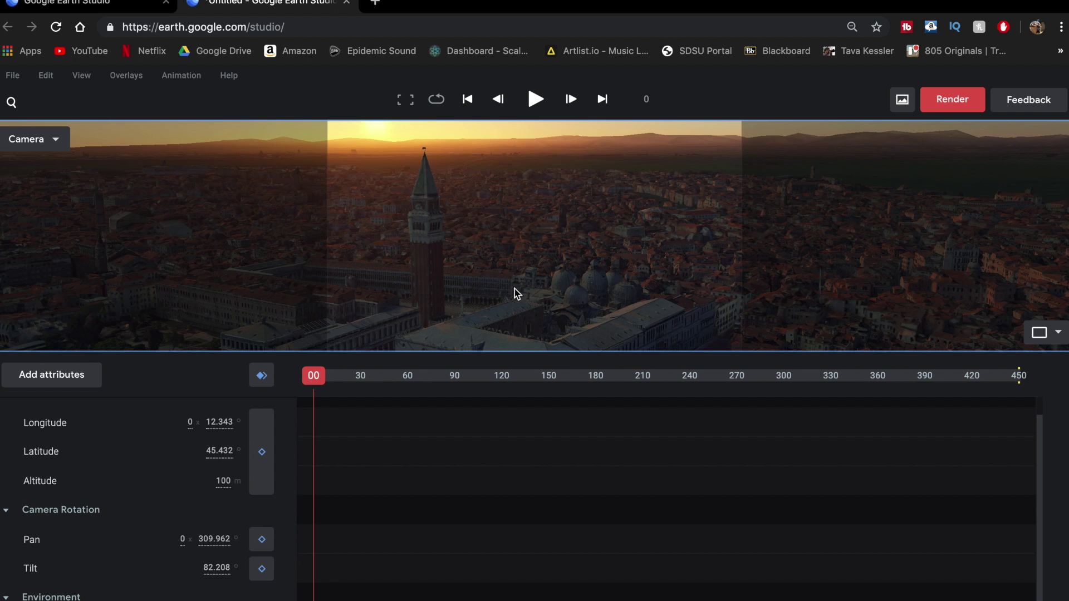
# Keyframe all attributes at frame 0, then move to frame 152 and shift the camera over Venice
pyautogui.click(264, 381)
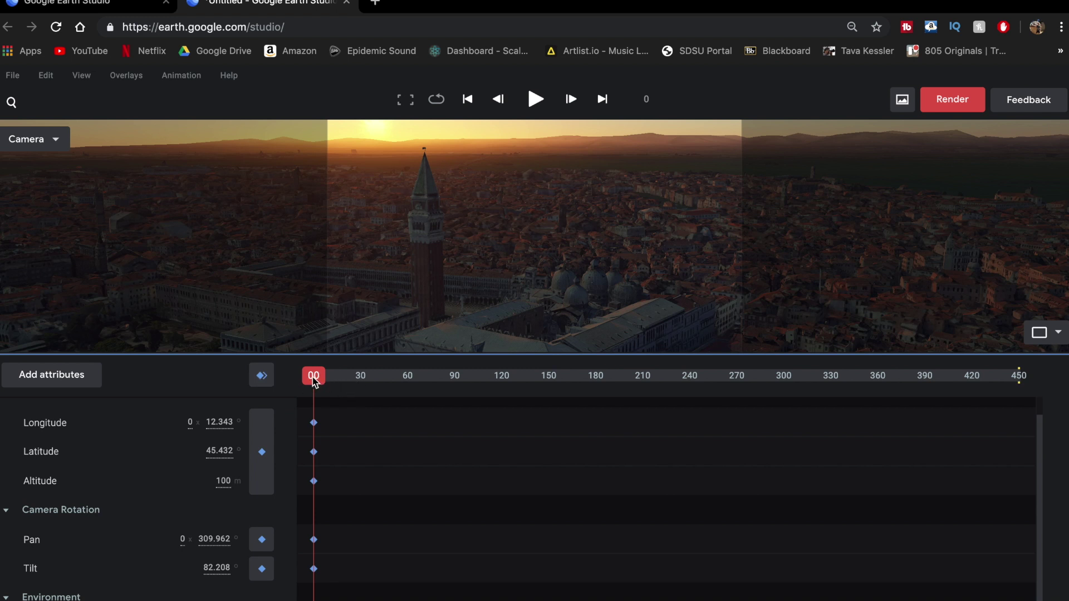
pyautogui.moveTo(312, 380); pyautogui.dragTo(554, 384)
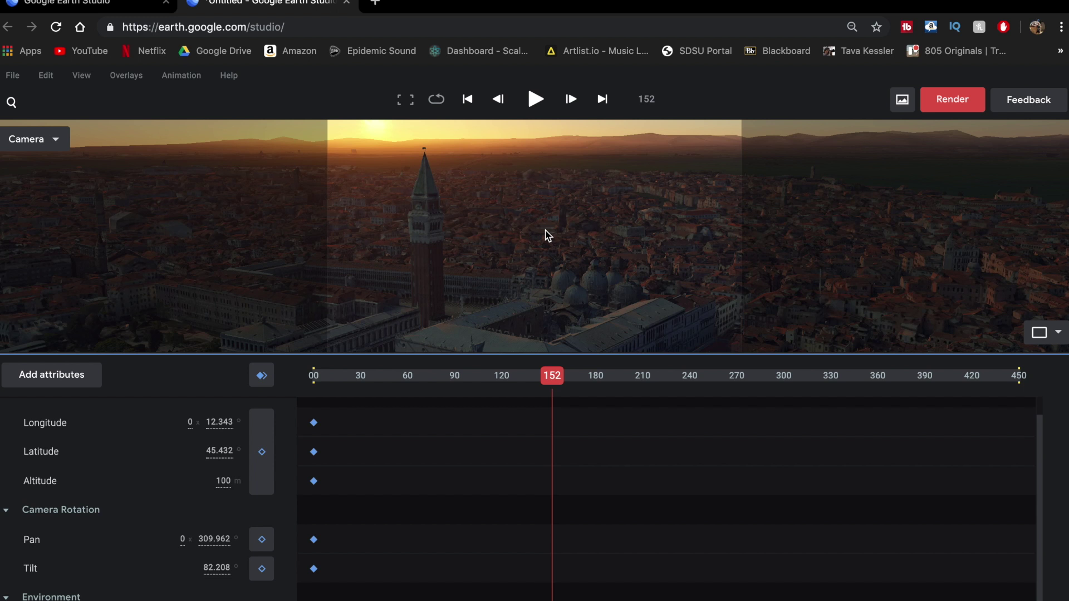
pyautogui.moveTo(548, 202); pyautogui.dragTo(545, 265)
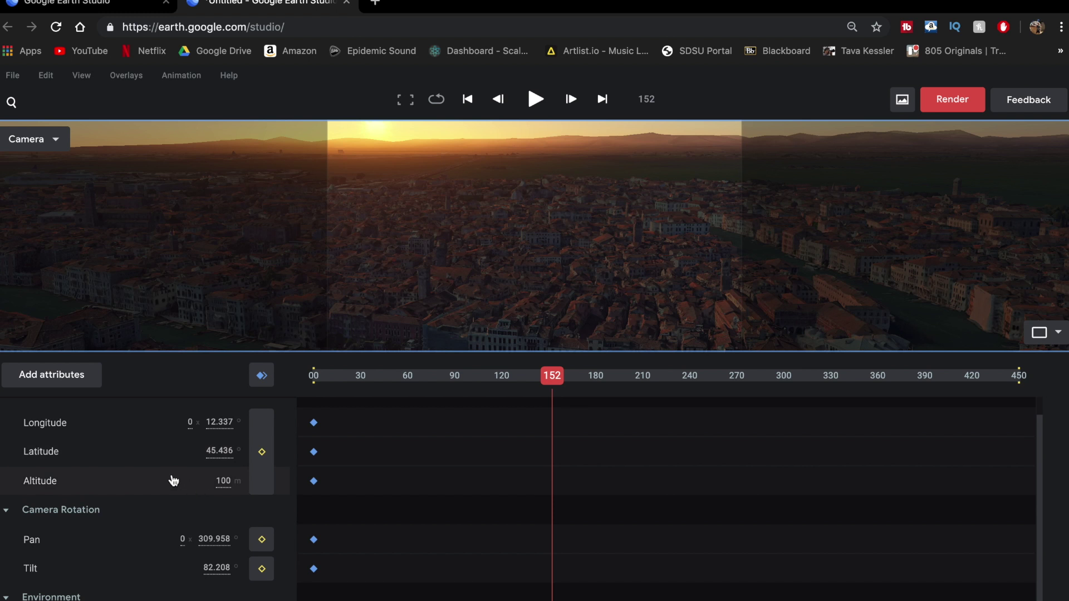
# At frame 152, lower altitude to 70 m and tilt to 59.708°, keyframing all attributes
pyautogui.scroll(1, 173, 480)
pyautogui.moveTo(223, 486); pyautogui.dragTo(223, 486)
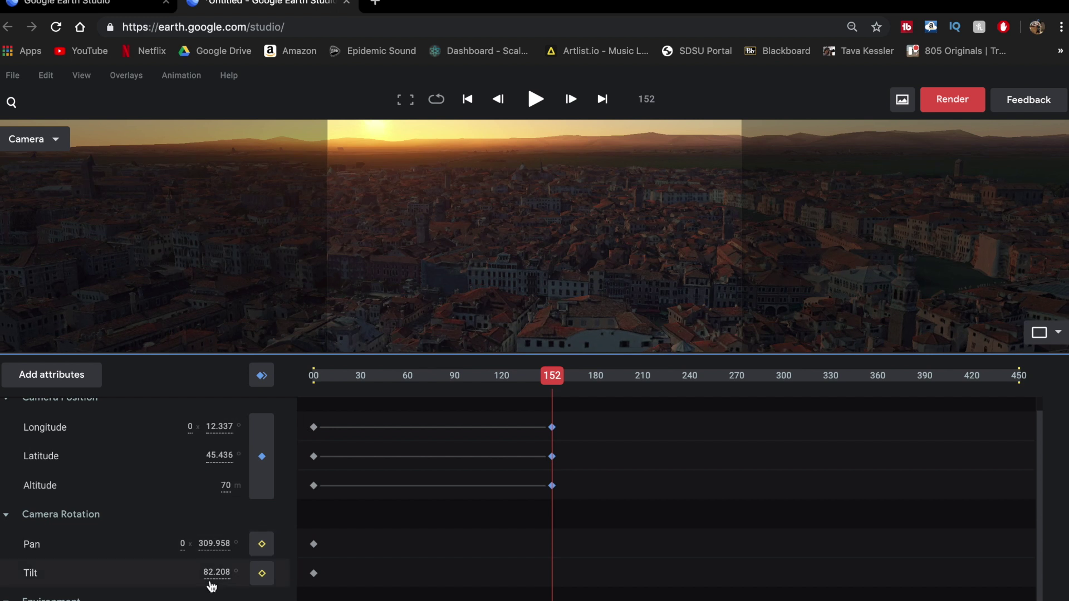
pyautogui.moveTo(217, 573); pyautogui.dragTo(66, 582)
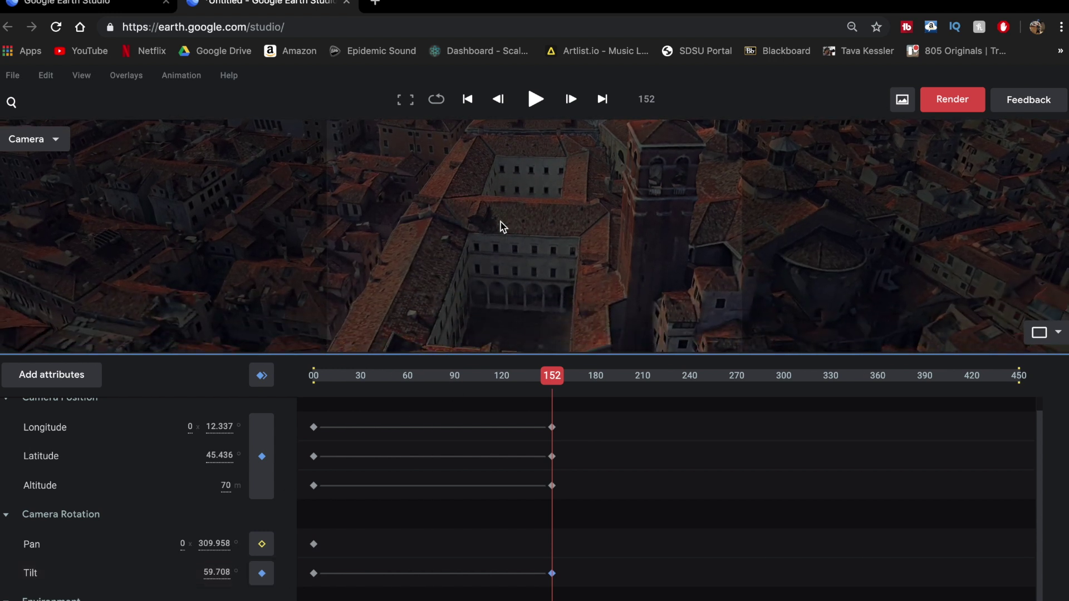
pyautogui.scroll(1, 222, 420)
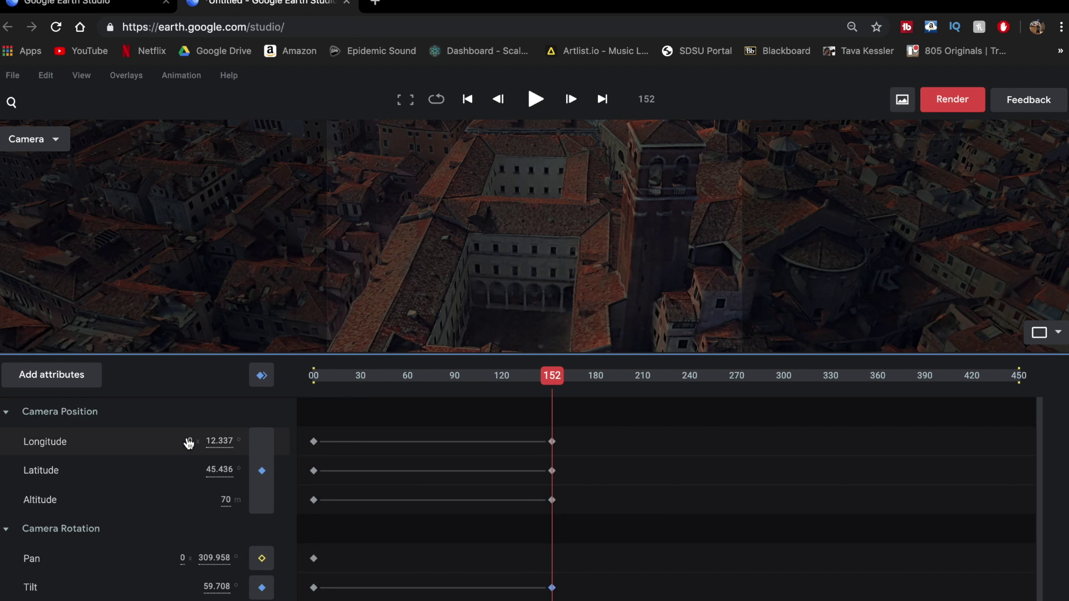
pyautogui.click(261, 376)
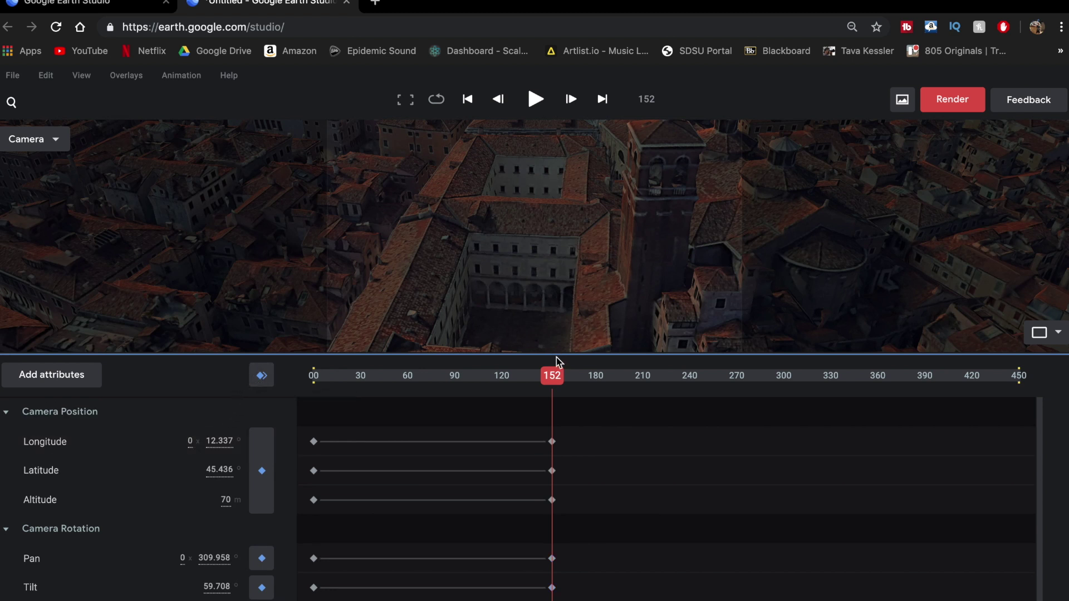
# Play back the flyover from frame 0 a few times to review the move from bell tower to rooftops
pyautogui.moveTo(553, 376); pyautogui.dragTo(277, 378)
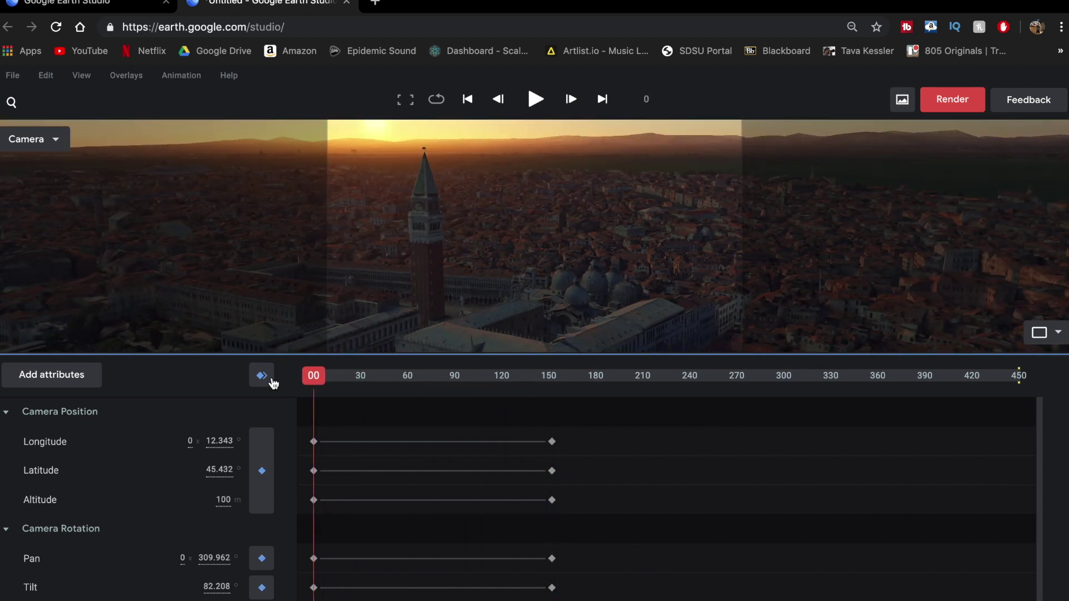
pyautogui.press('space')
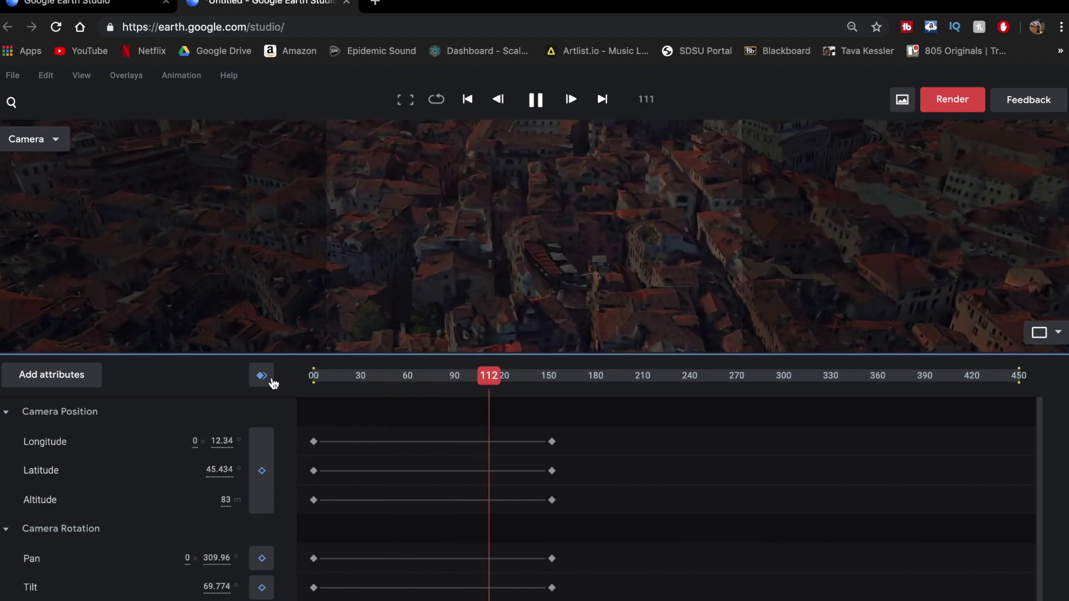
pyautogui.press('space')
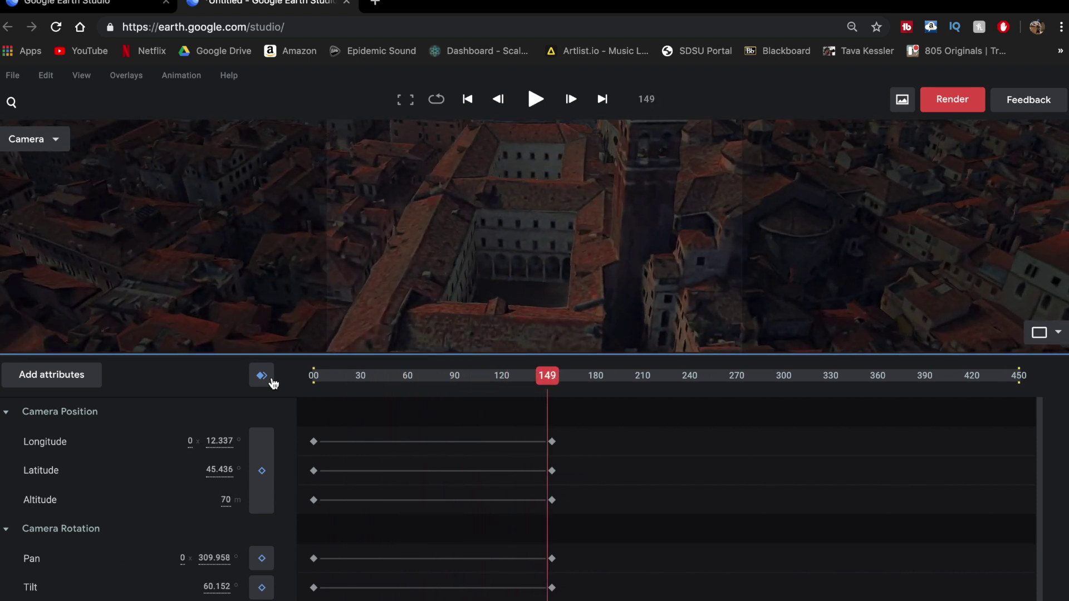
pyautogui.moveTo(528, 380); pyautogui.dragTo(296, 382)
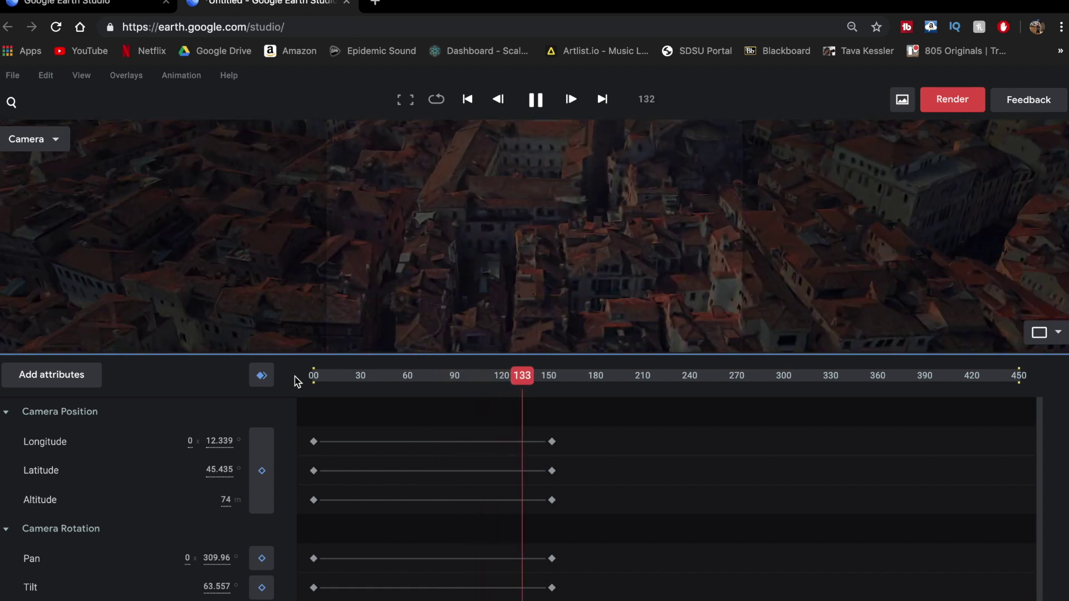
pyautogui.press('space')
pyautogui.scroll(-1, 561, 408)
pyautogui.moveTo(550, 384); pyautogui.dragTo(310, 377)
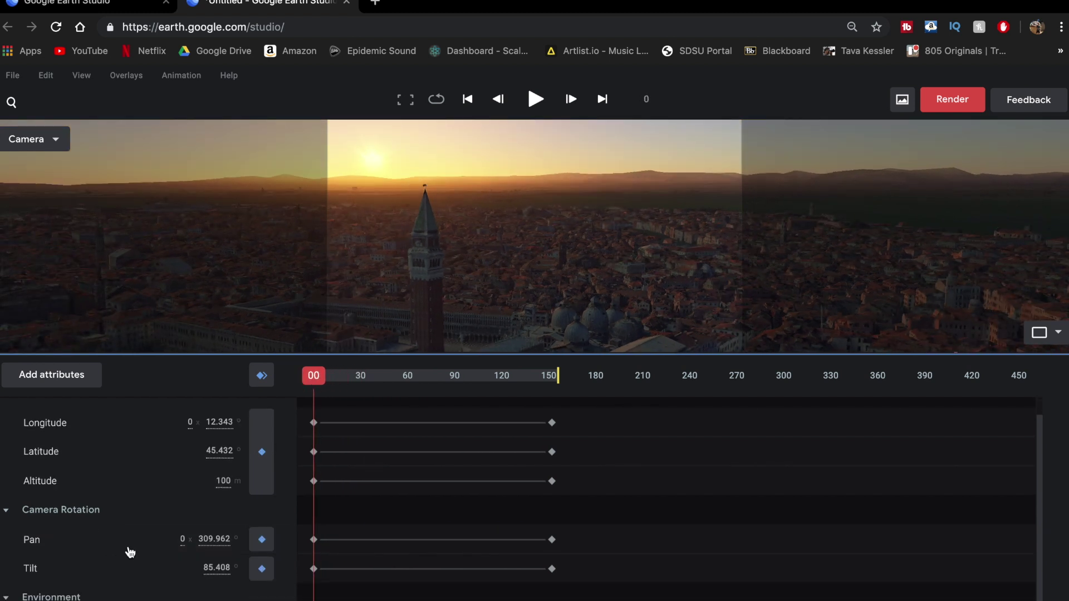
pyautogui.scroll(1, 129, 546)
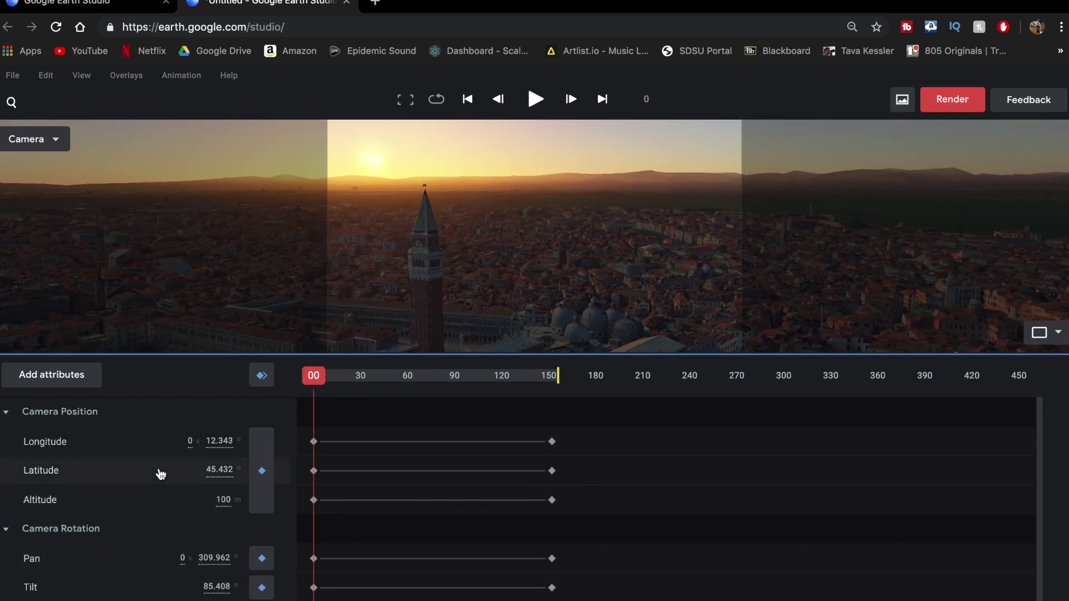
pyautogui.scroll(-1, 184, 465)
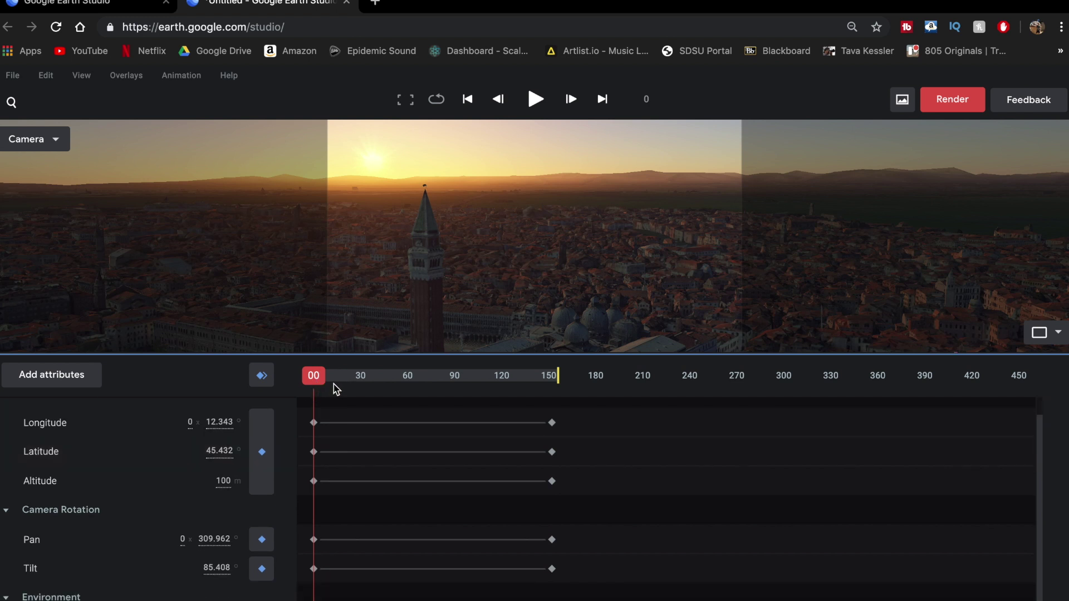
pyautogui.click(953, 100)
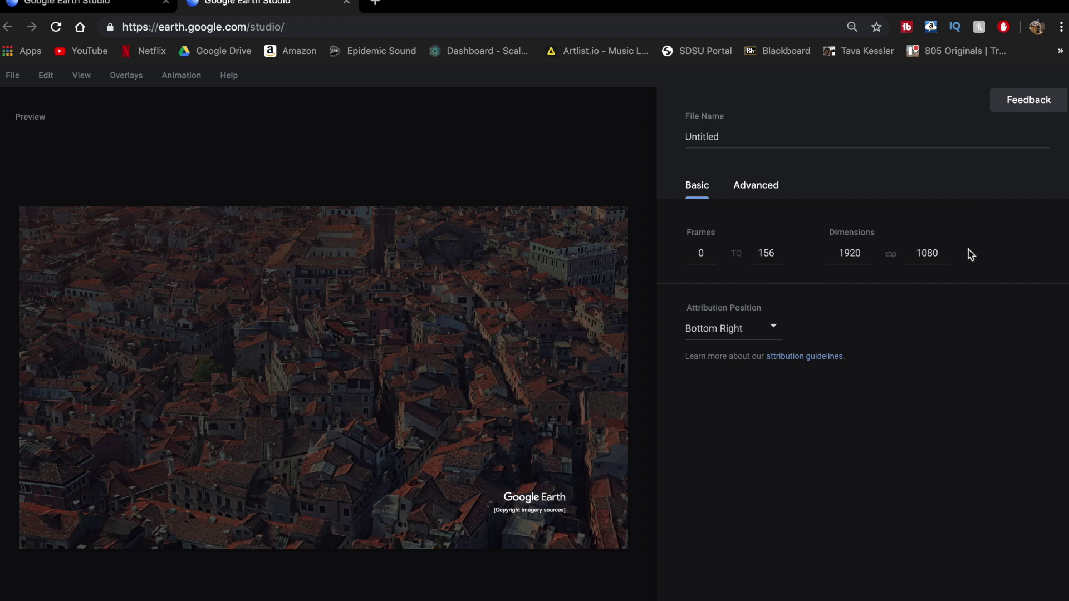
# Render frames 0–156 as a 2048×1152 JPEG sequence with Bottom Right attribution
pyautogui.doubleClick(850, 254)
pyautogui.write('4096')
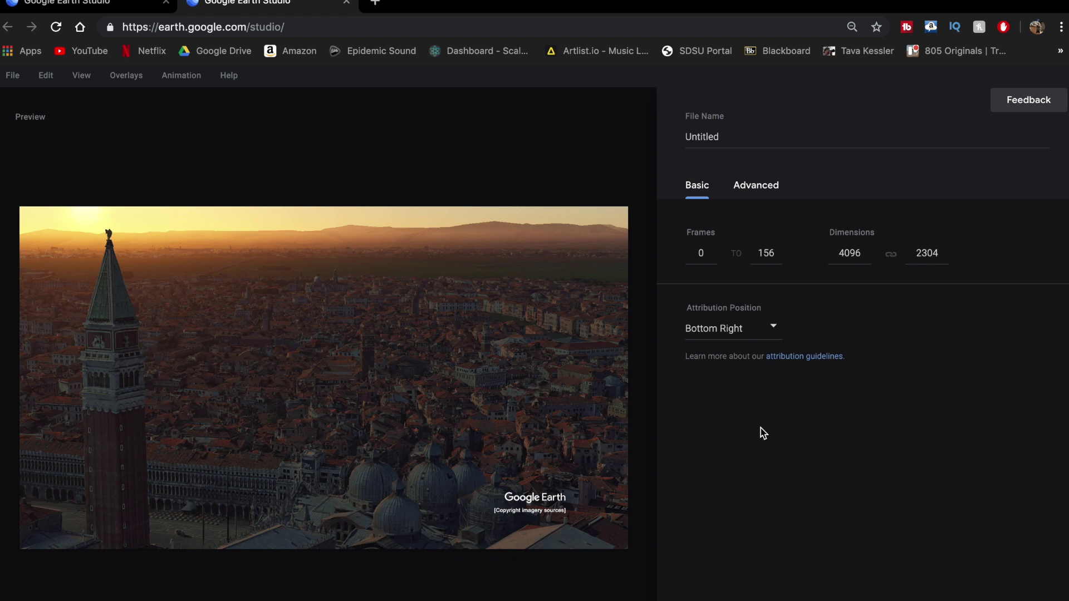
pyautogui.click(770, 329)
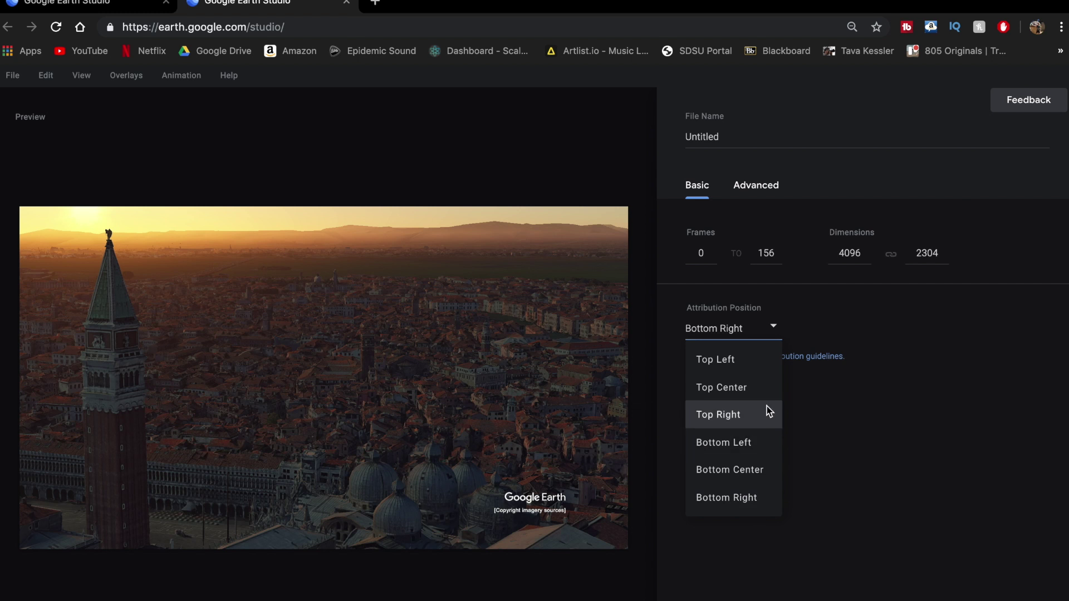
pyautogui.click(746, 496)
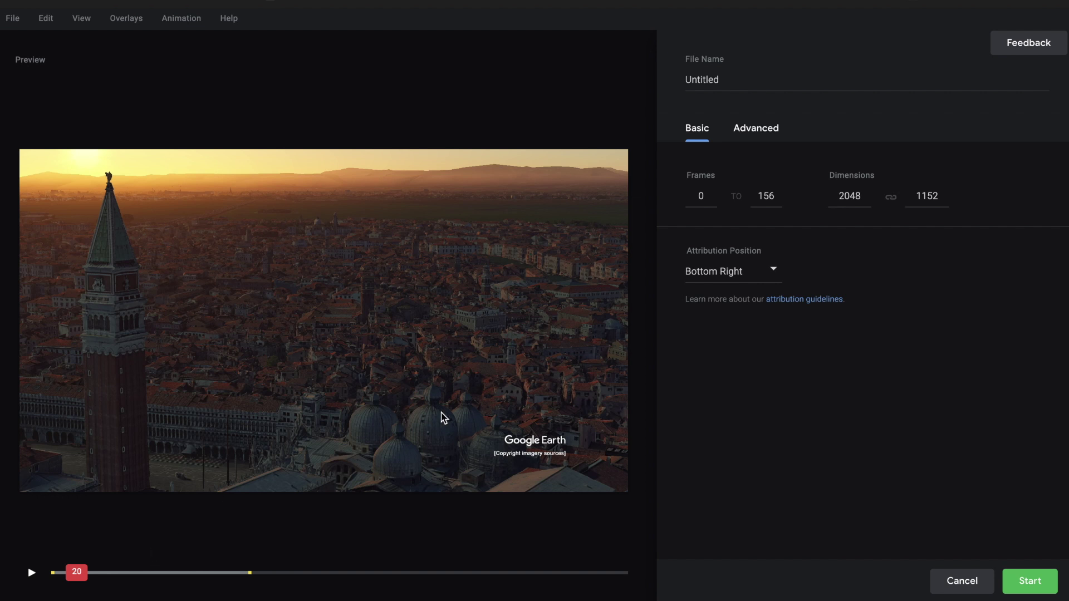
pyautogui.click(1036, 582)
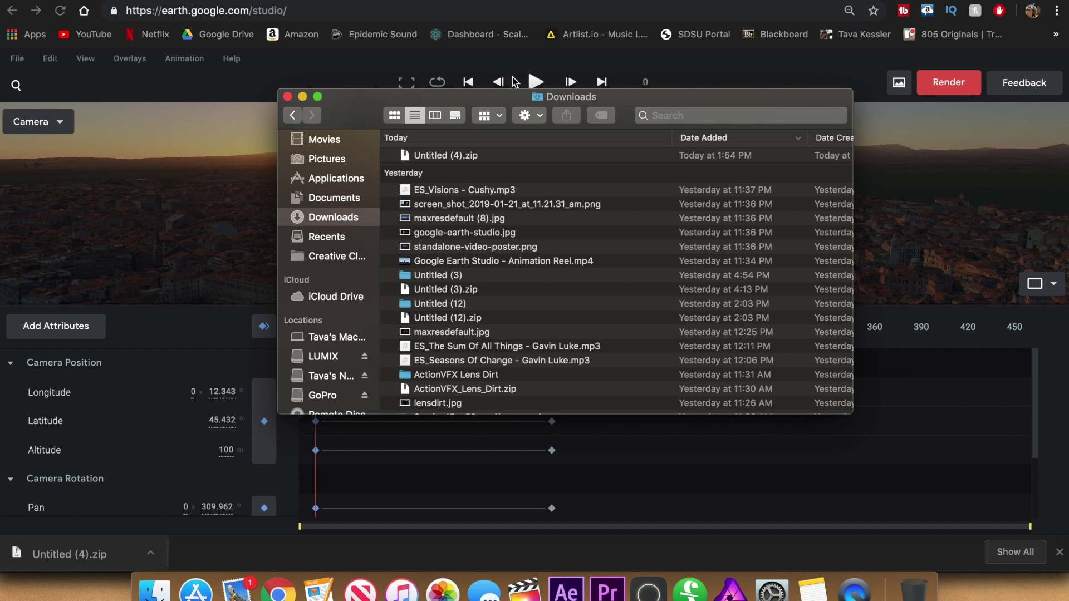
# Unzip Untitled (4).zip, preview a frame in the footage folder, and confirm frames 000–156 are there
pyautogui.doubleClick(479, 158)
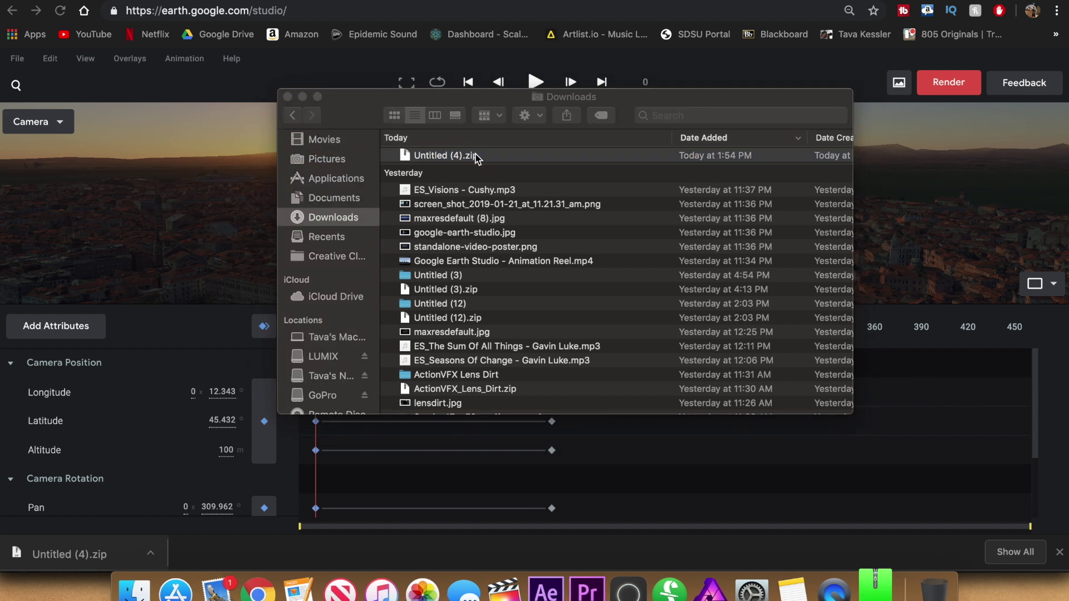
pyautogui.doubleClick(480, 158)
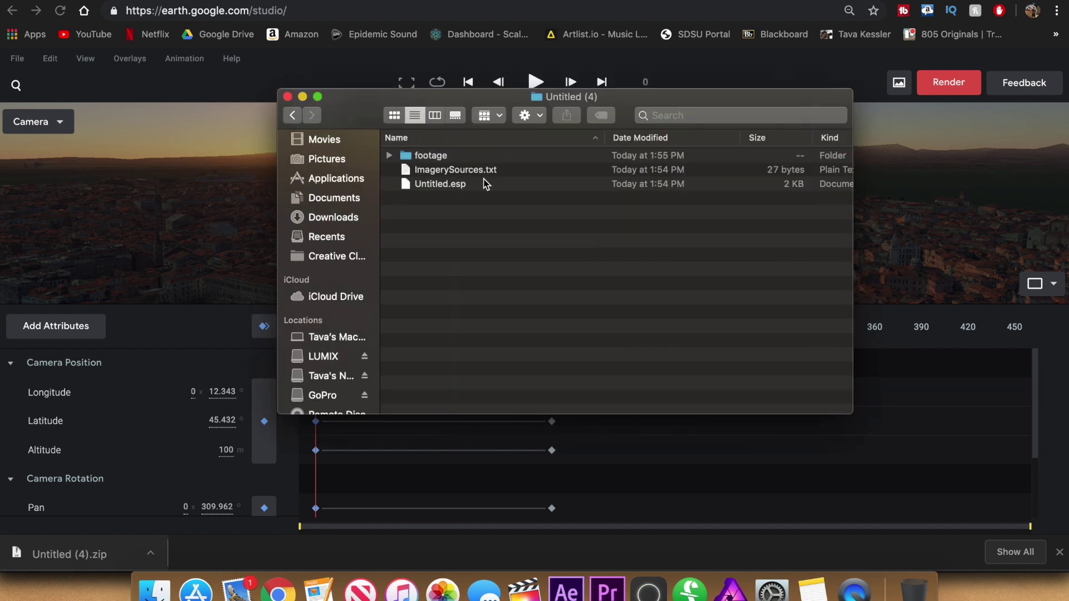
pyautogui.doubleClick(448, 156)
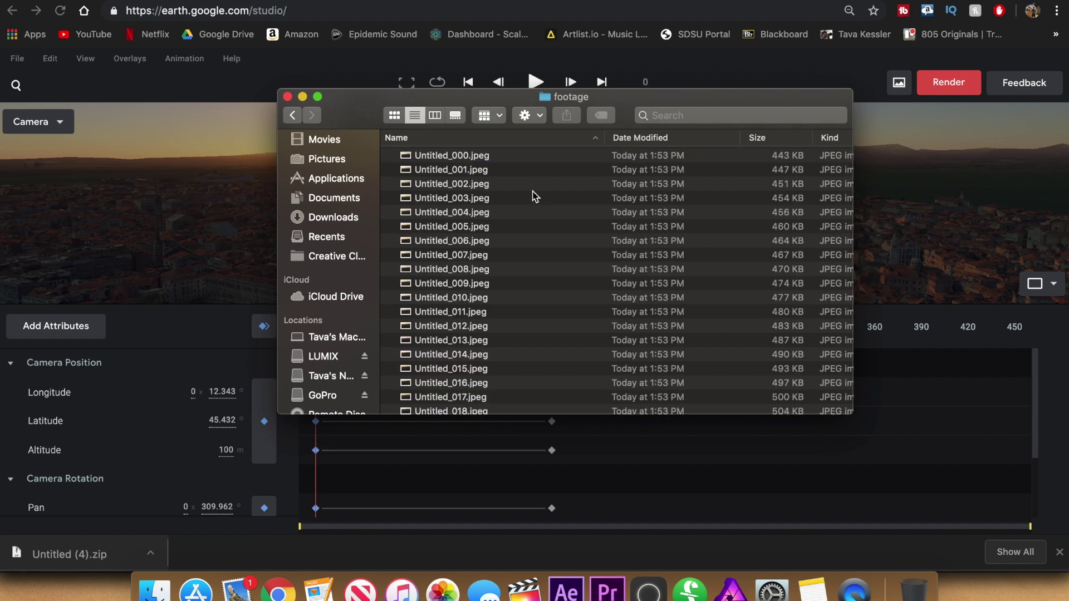
pyautogui.click(529, 244)
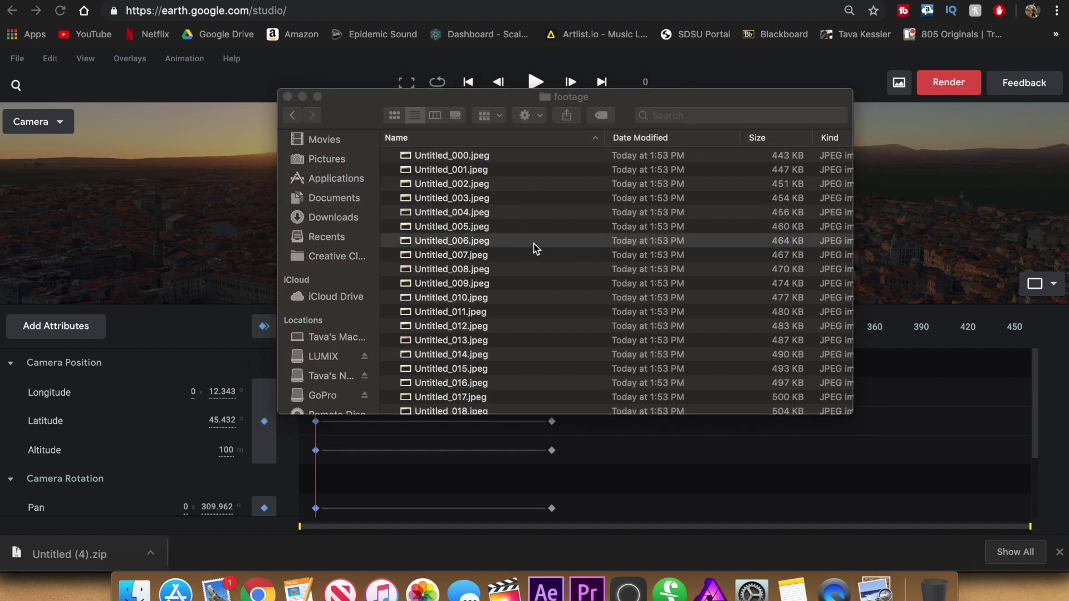
pyautogui.doubleClick(461, 168)
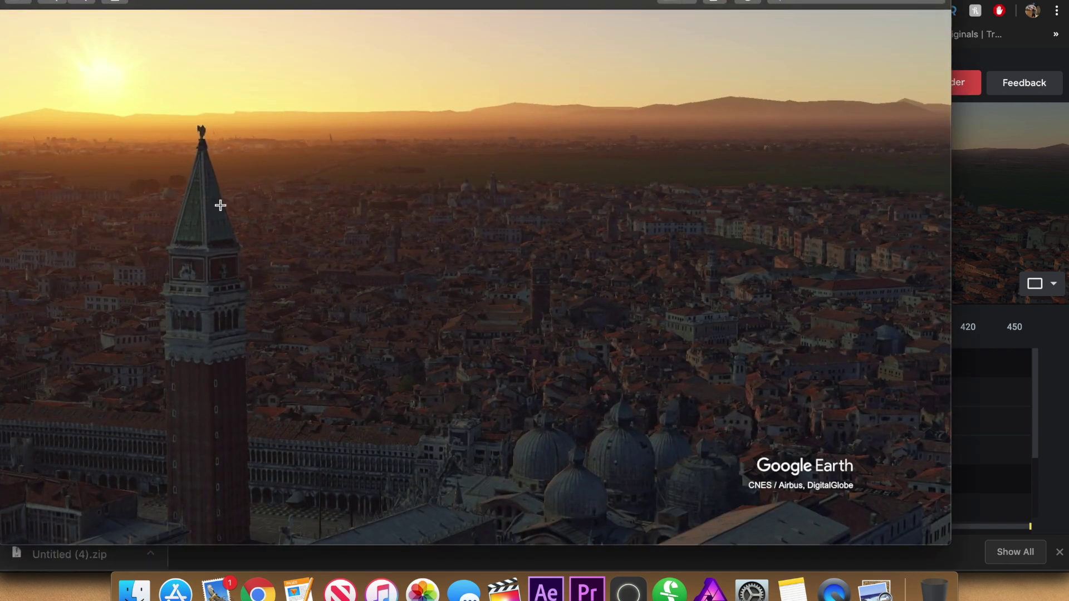
pyautogui.press('super+q')
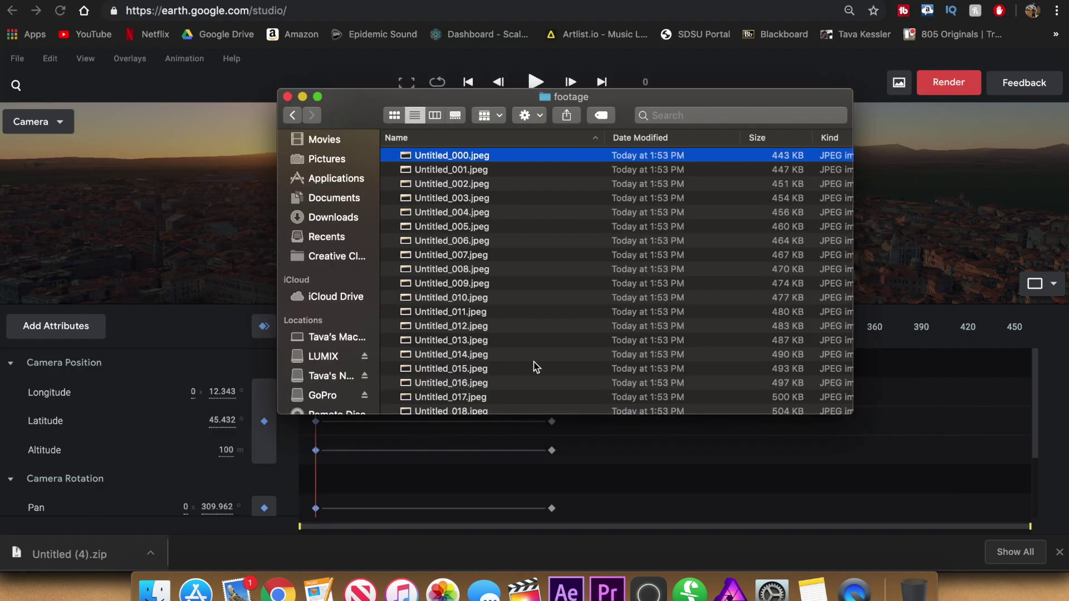
pyautogui.scroll(-15, 536, 367)
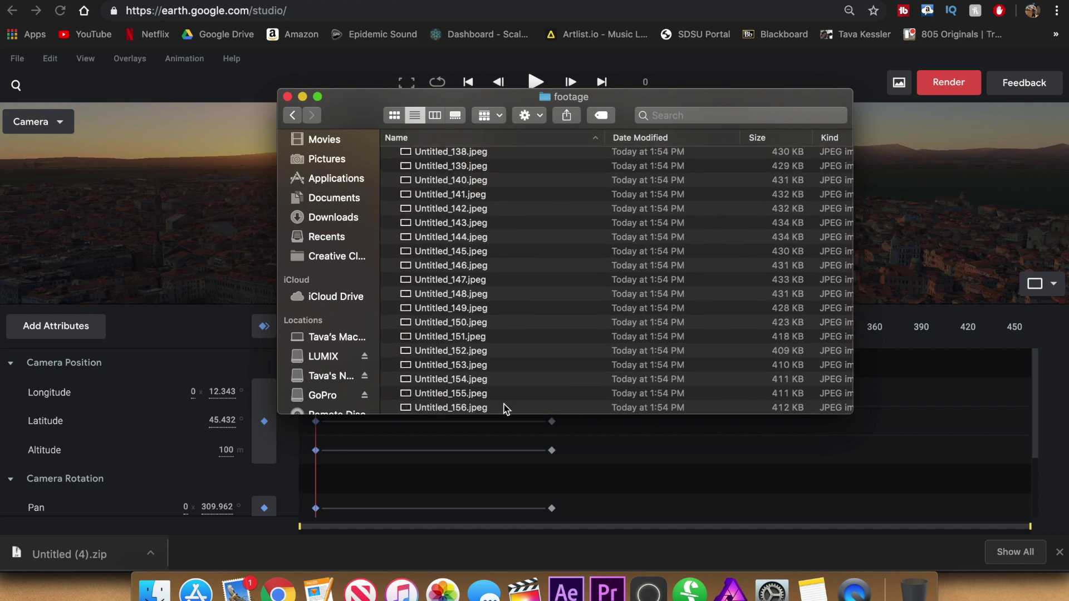
pyautogui.click(525, 589)
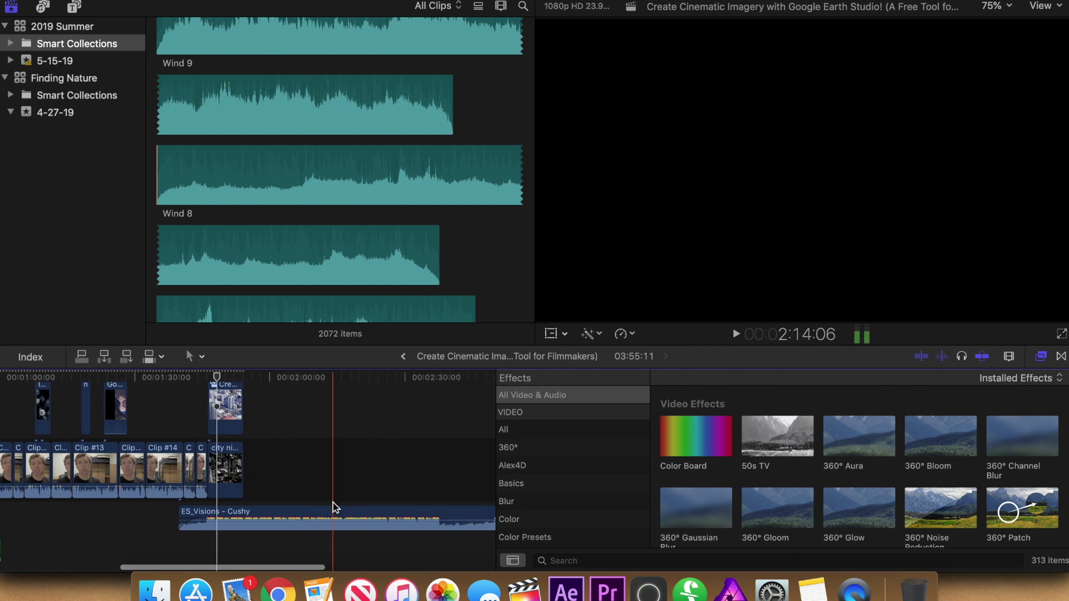
# Drag all rendered frames from the footage folder into the Final Cut Pro timeline
pyautogui.click(331, 517)
pyautogui.press('super+Tab')
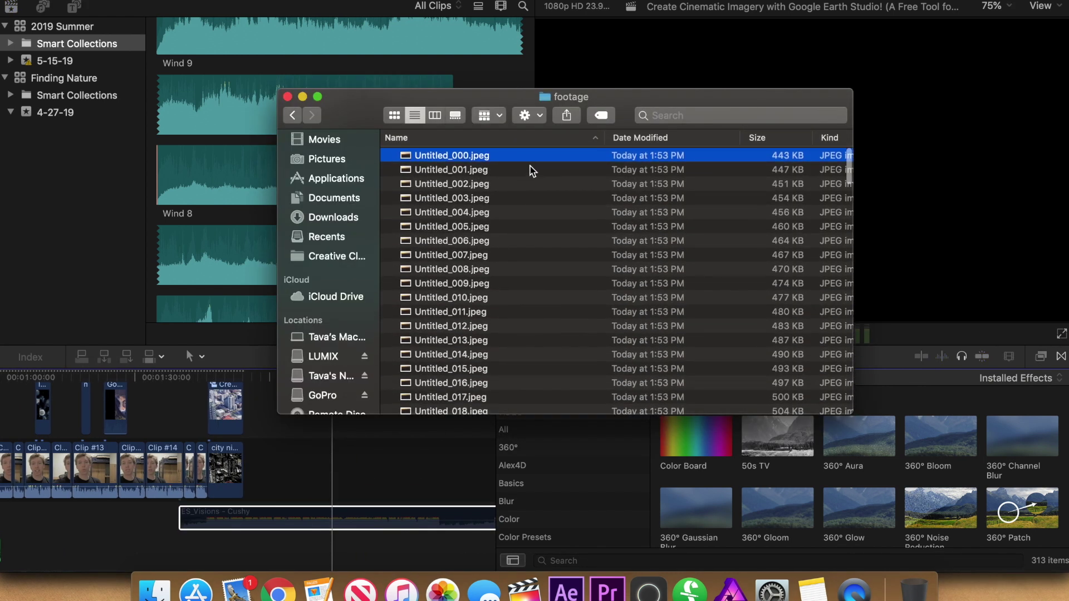
pyautogui.scroll(-20, 541, 241)
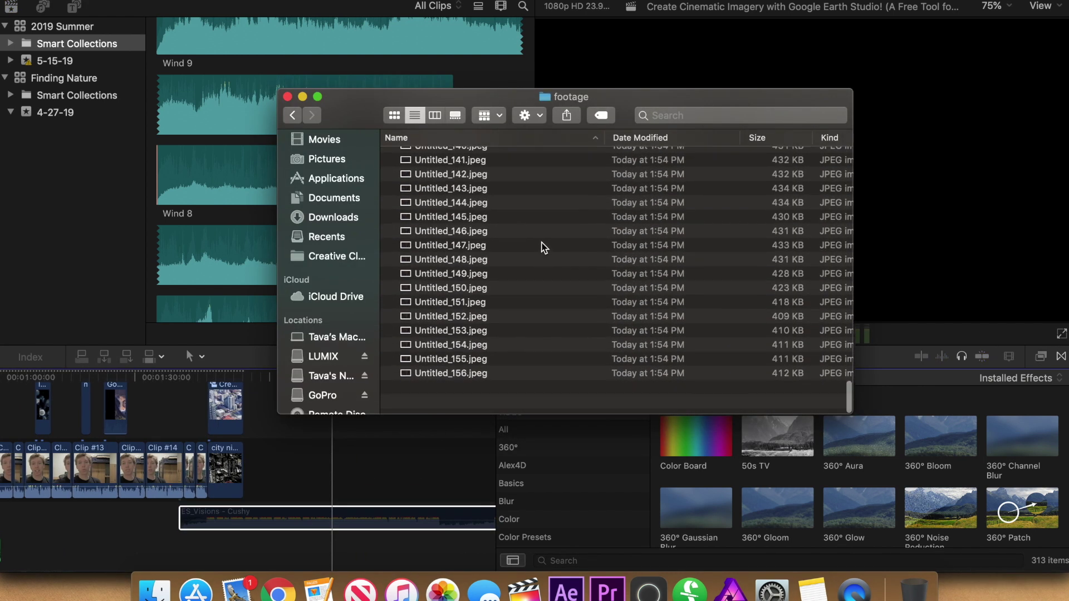
pyautogui.press('super+a')
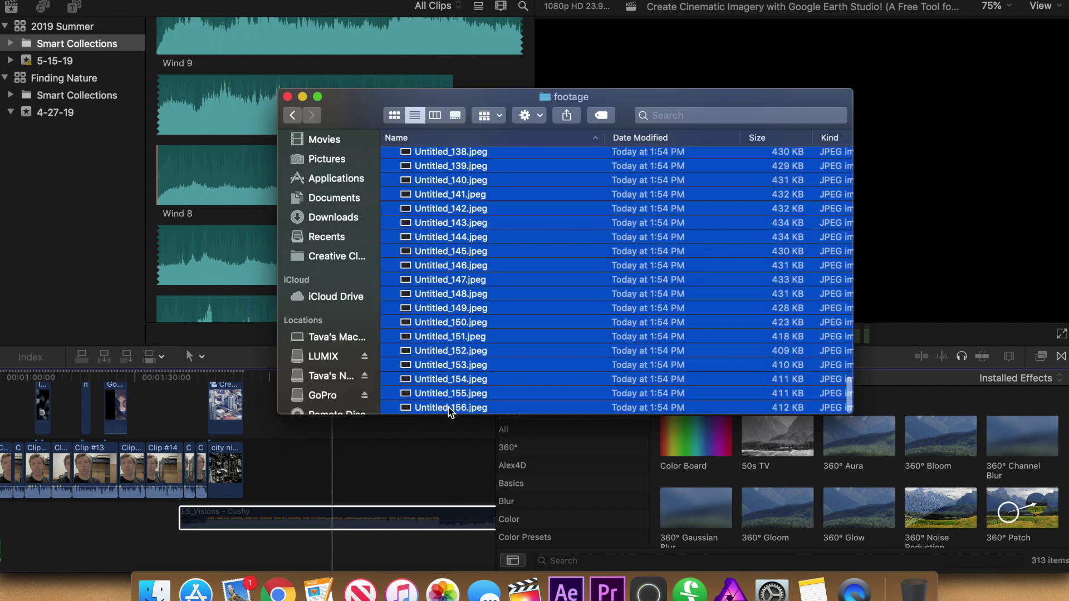
pyautogui.moveTo(459, 298); pyautogui.dragTo(292, 483)
# Combine the added frames into one compound clip, keeping the suggested name and event
pyautogui.rightClick(307, 478)
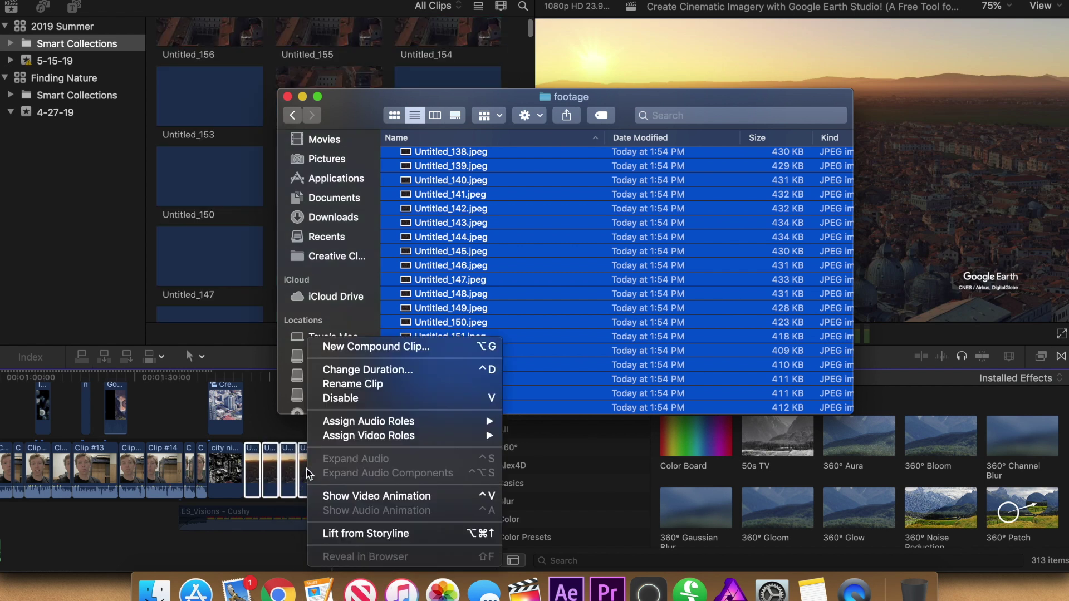
pyautogui.click(389, 348)
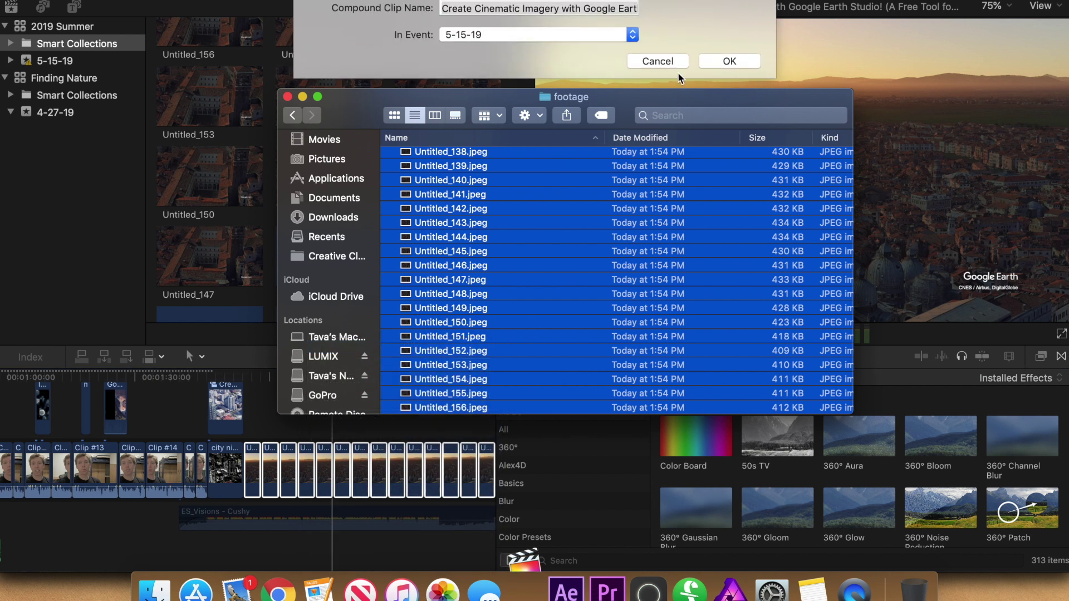
pyautogui.click(731, 68)
pyautogui.click(729, 61)
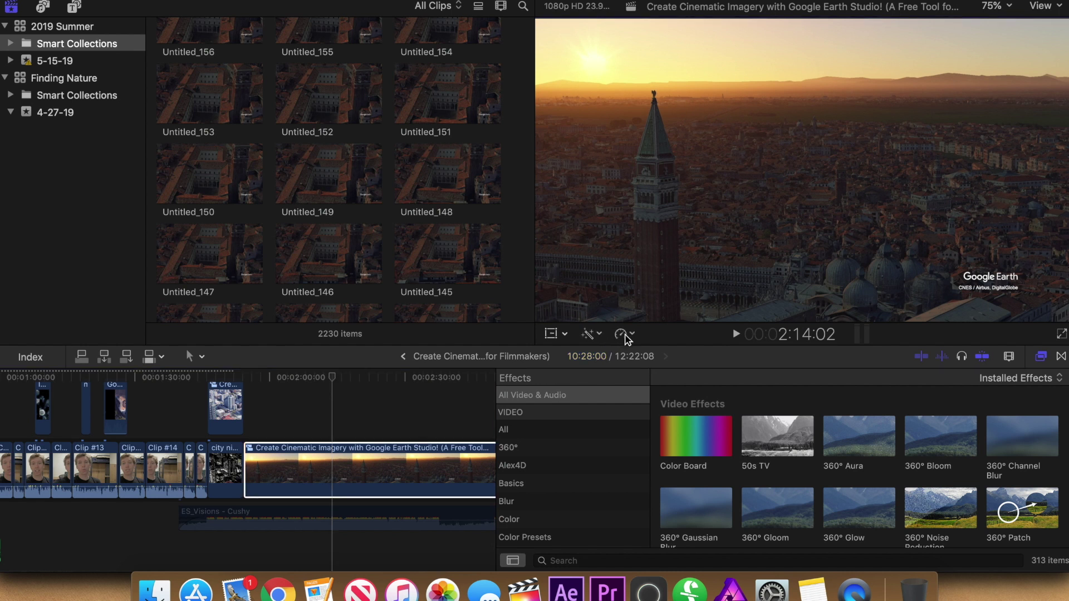
pyautogui.click(621, 334)
# Retime the compound flyover clip to a custom speed of 10000%
pyautogui.click(644, 413)
pyautogui.write('10')
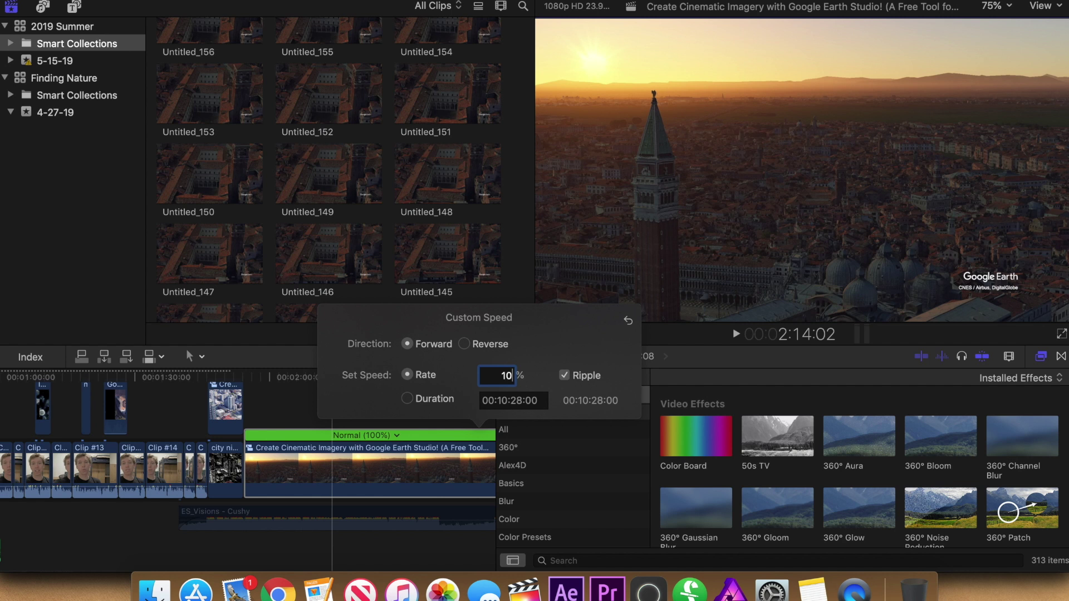
pyautogui.write('000')
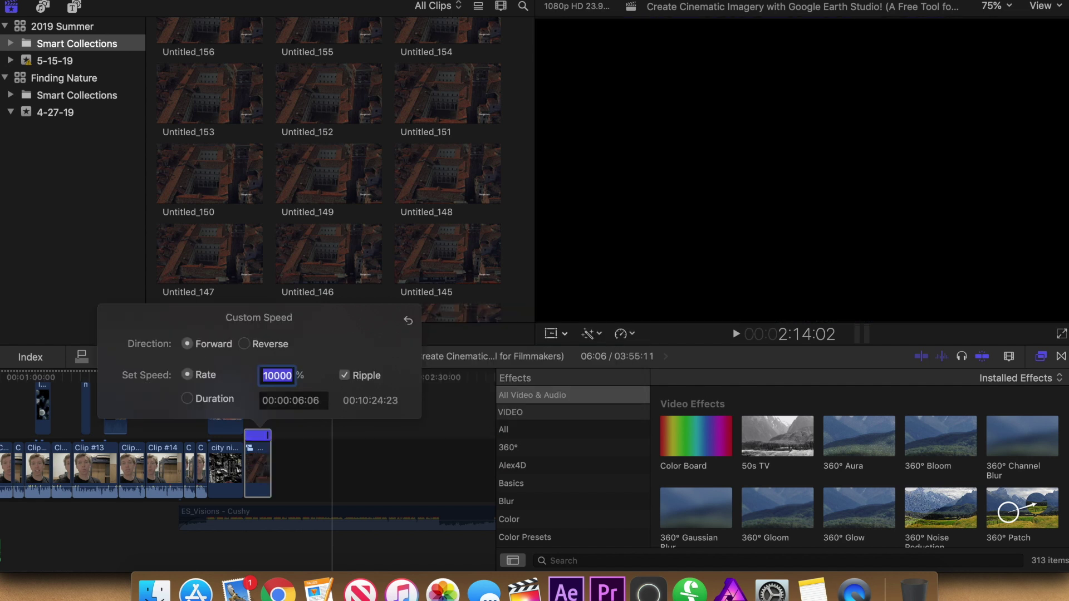
pyautogui.press('Return')
# Play the sped-up flyover, then replay it from its start to check the result
pyautogui.press('space')
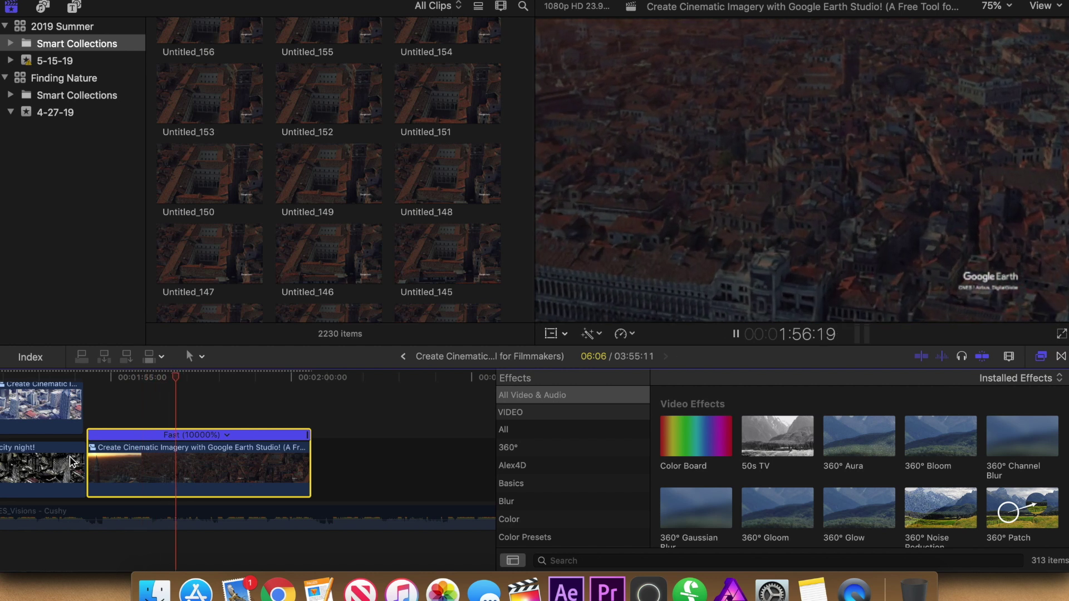
pyautogui.press('space')
pyautogui.press('super+minus')
pyautogui.press('space')
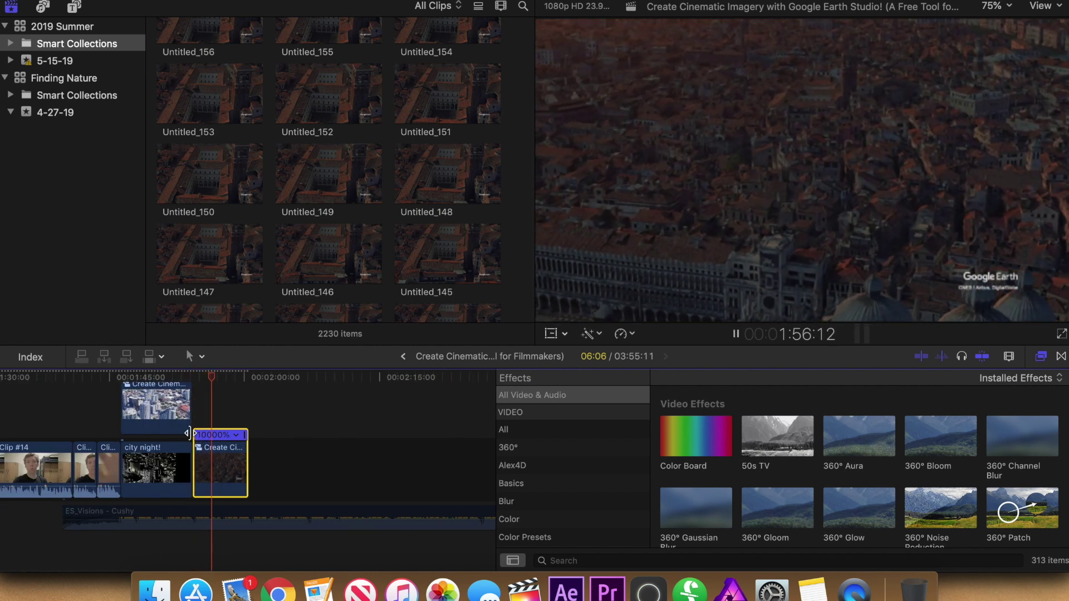
pyautogui.press('space')
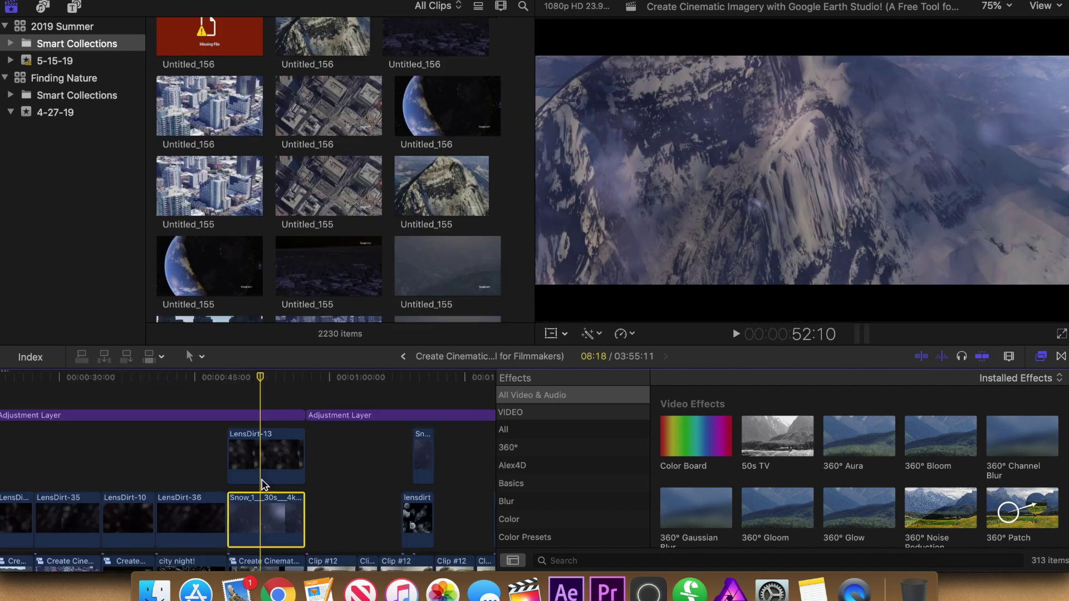
# Inspect the LensDirt-13 overlay and Snow_1_30s_4k clips in the earlier edit's timeline
pyautogui.click(264, 473)
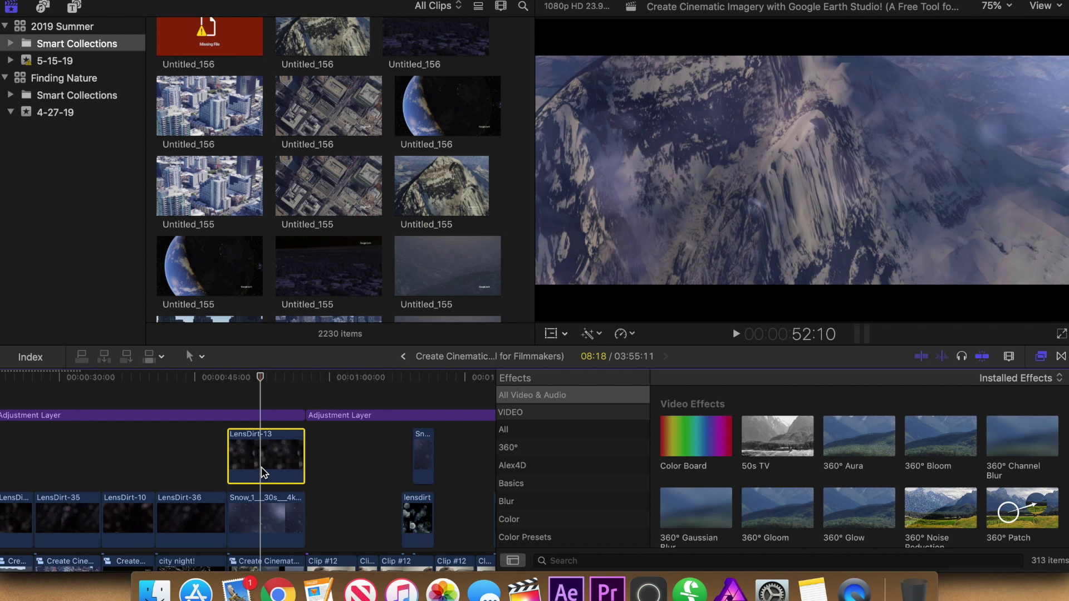
pyautogui.click(259, 522)
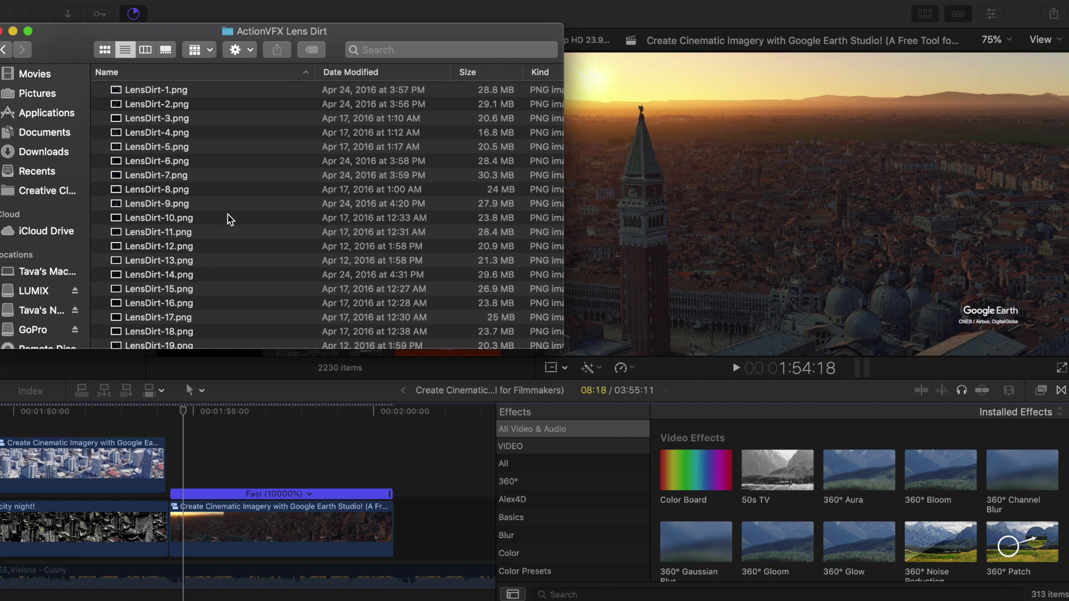
# Place LensDirt-22.png above the flyover clip and stretch it to the flyover's 06:06 length
pyautogui.scroll(-5, 228, 217)
pyautogui.click(210, 232)
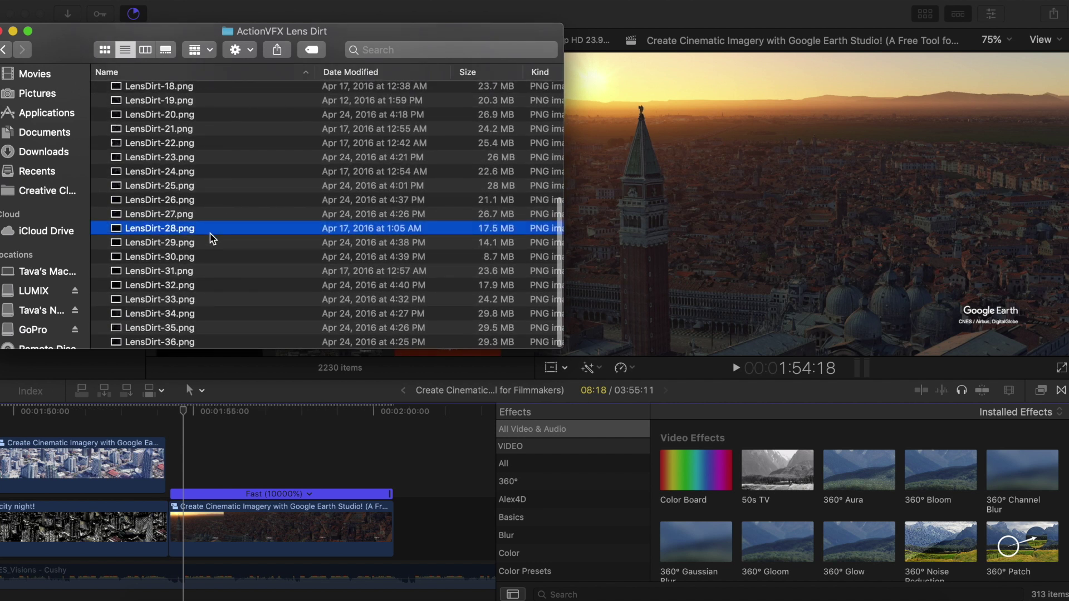
pyautogui.click(105, 49)
pyautogui.scroll(2, 217, 220)
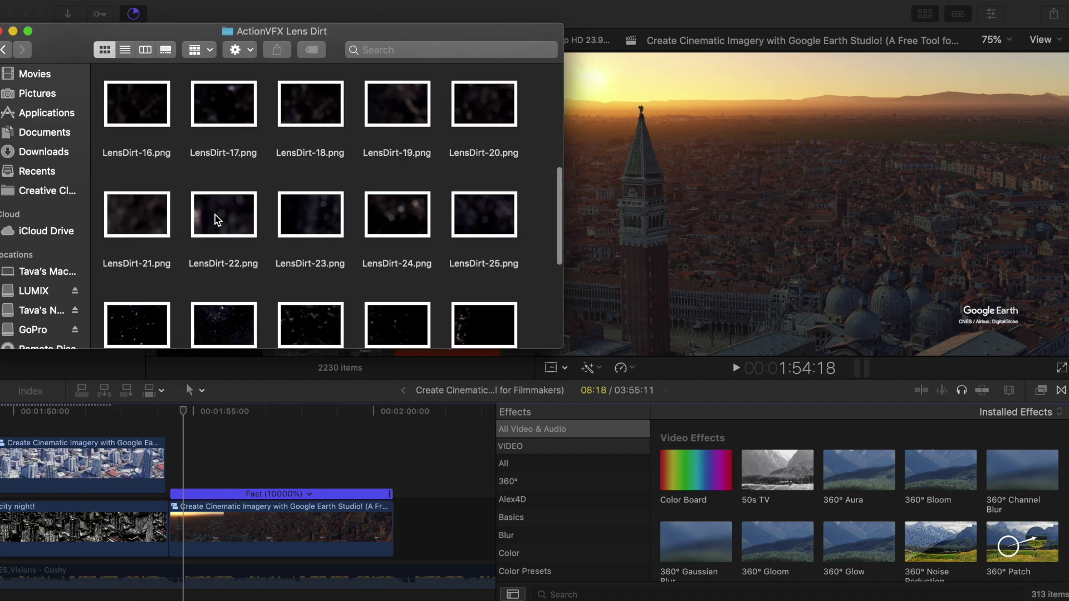
pyautogui.moveTo(220, 217); pyautogui.dragTo(170, 452)
pyautogui.click(239, 449)
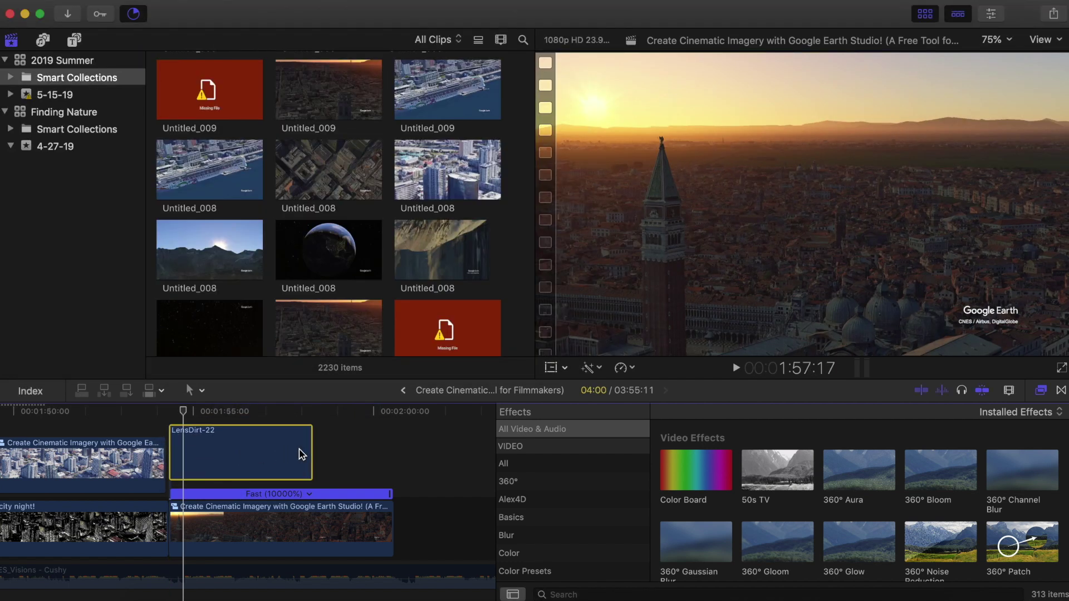
pyautogui.moveTo(314, 454); pyautogui.dragTo(393, 453)
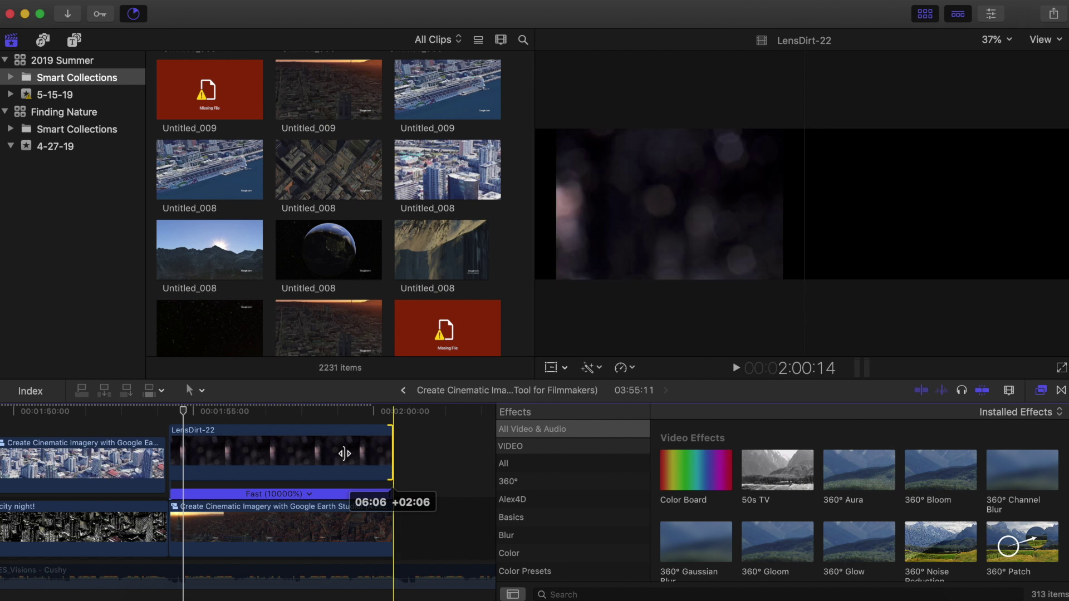
# Scale the LensDirt-22 overlay up to 120% so it fills the frame
pyautogui.click(552, 367)
pyautogui.moveTo(581, 354); pyautogui.dragTo(531, 369)
pyautogui.click(1058, 65)
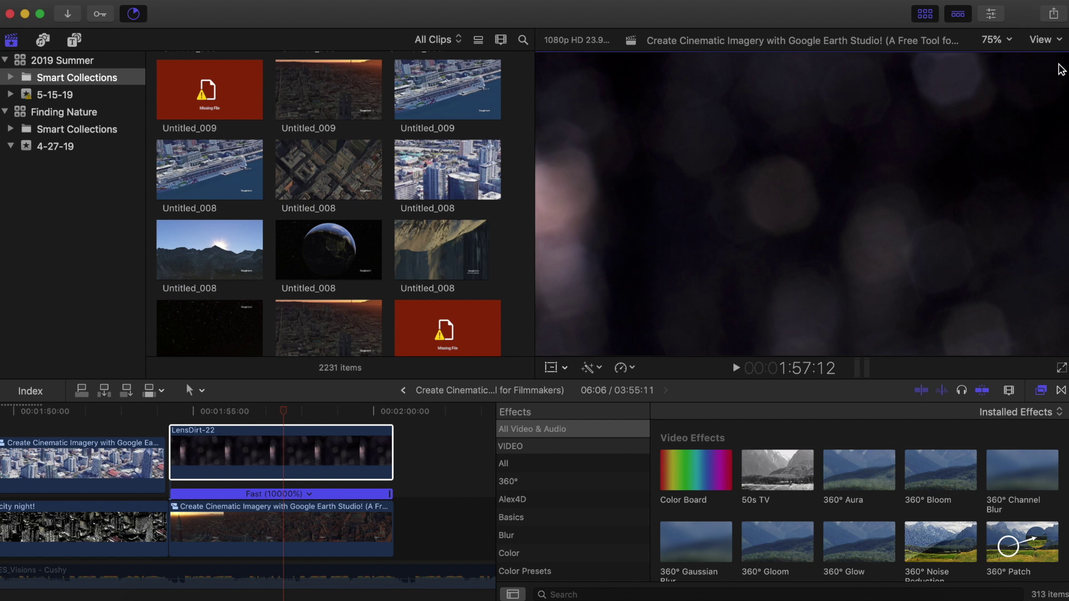
# Set the LensDirt-22 overlay to Screen blend mode at 18.57% opacity
pyautogui.click(991, 16)
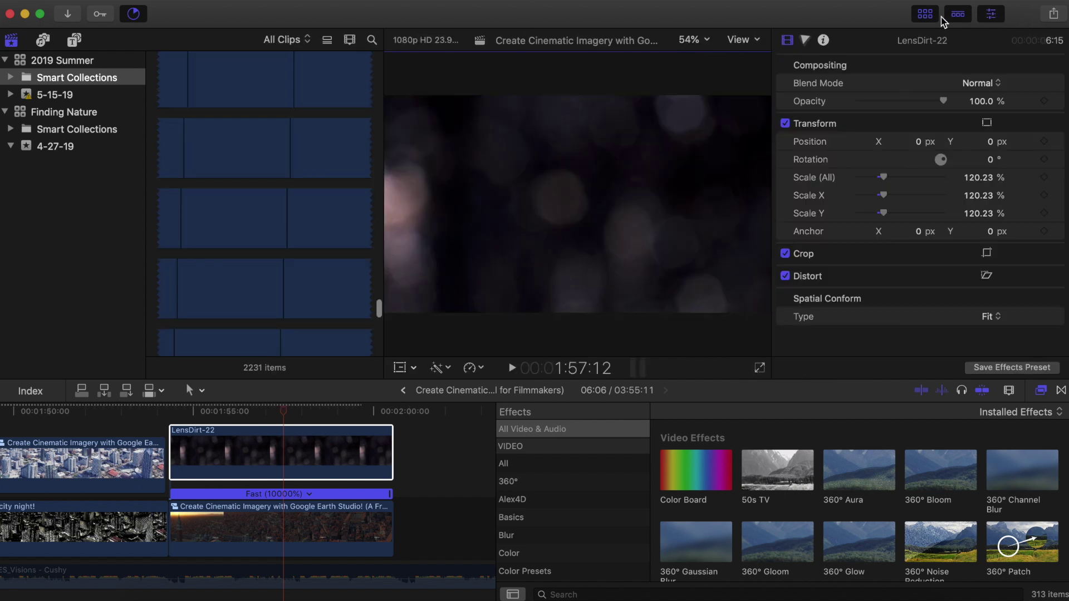
pyautogui.click(926, 13)
pyautogui.click(978, 83)
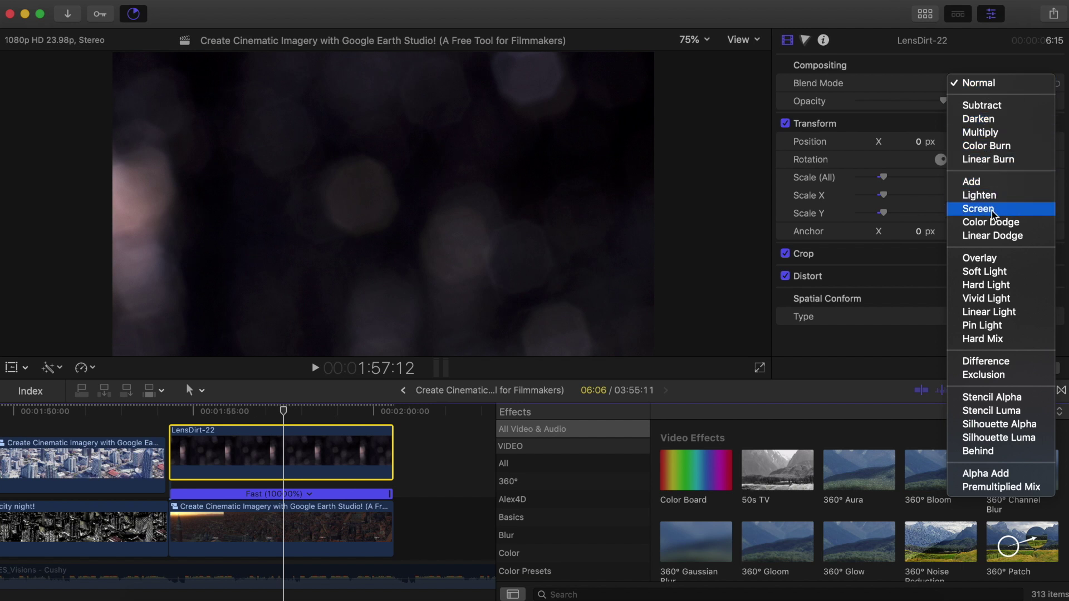
pyautogui.press('Escape')
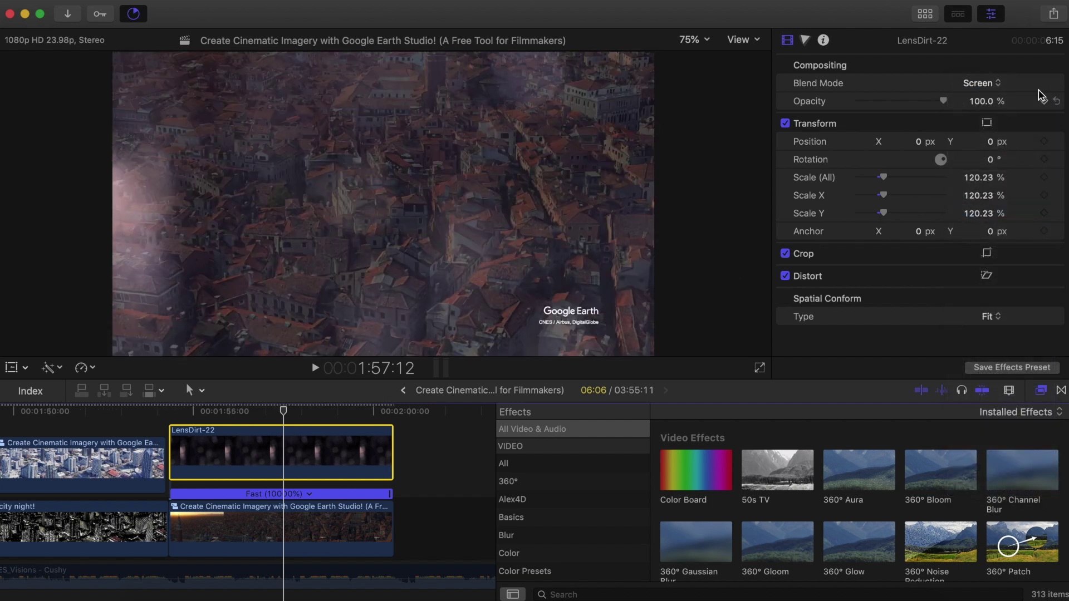
pyautogui.moveTo(946, 103); pyautogui.dragTo(893, 104)
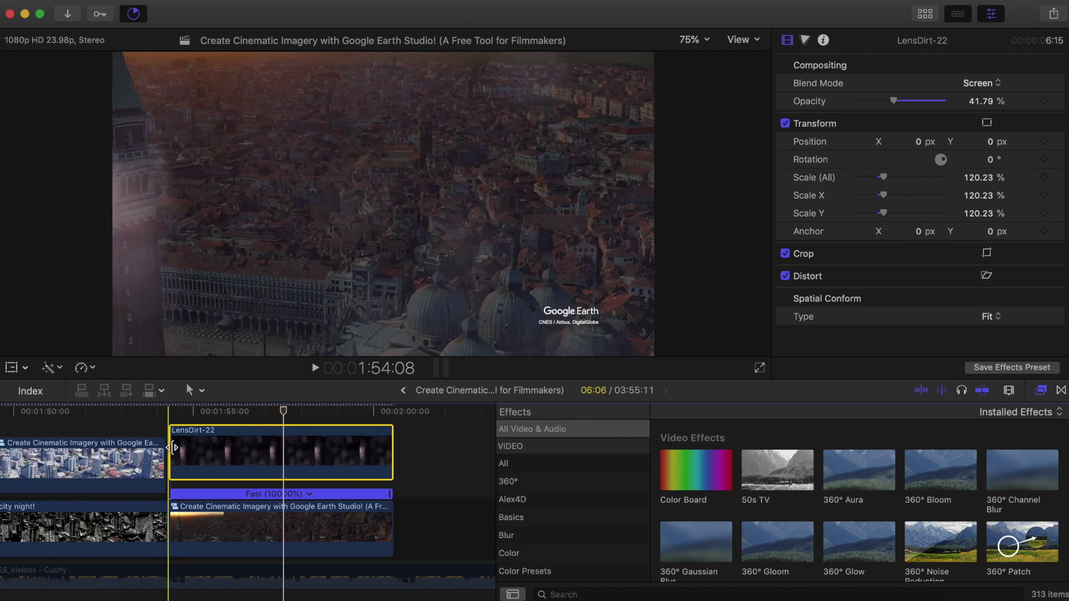
# Preview the blended overlay and return the playhead to the flyover's start
pyautogui.press('space')
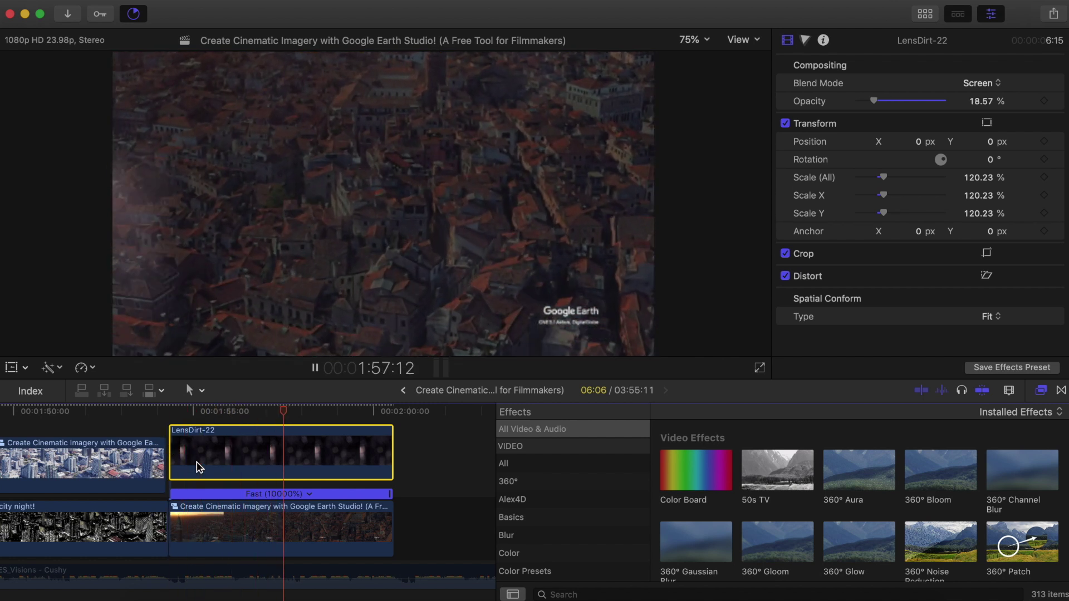
pyautogui.press('space')
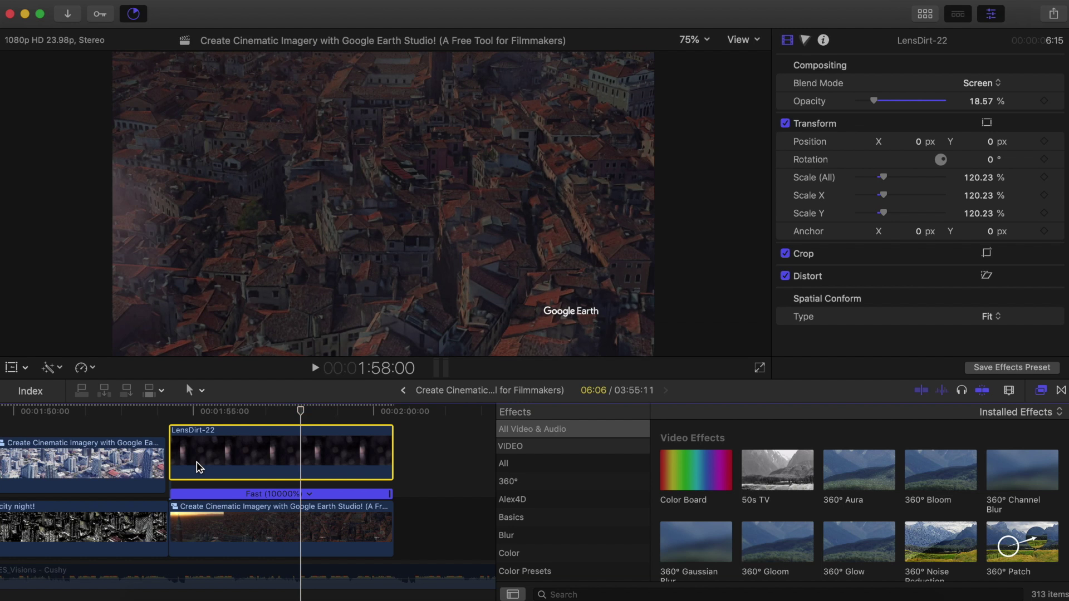
pyautogui.scroll(3, 199, 463)
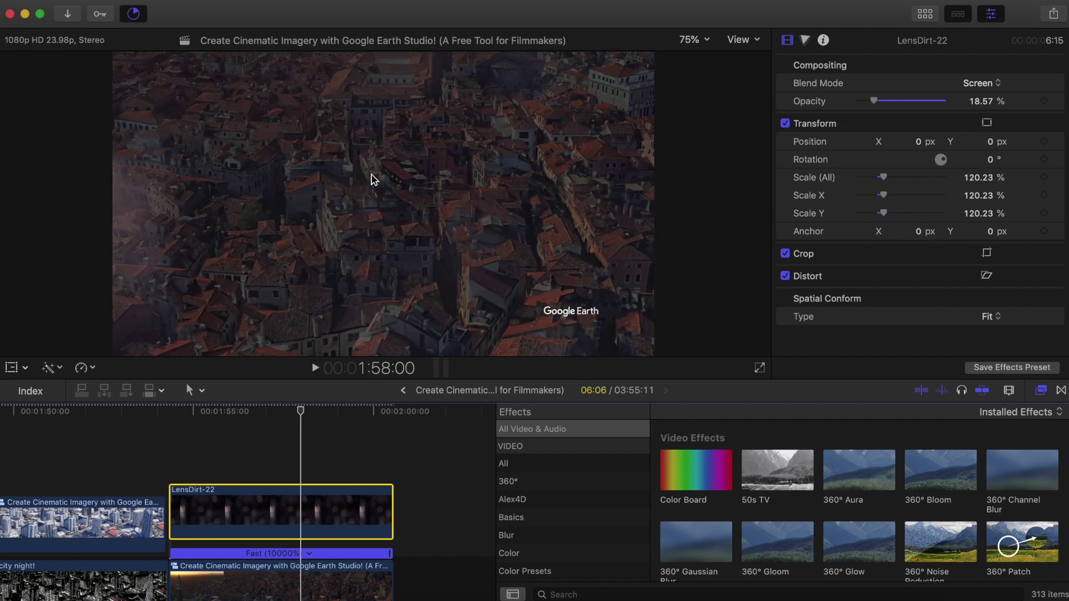
pyautogui.click(185, 506)
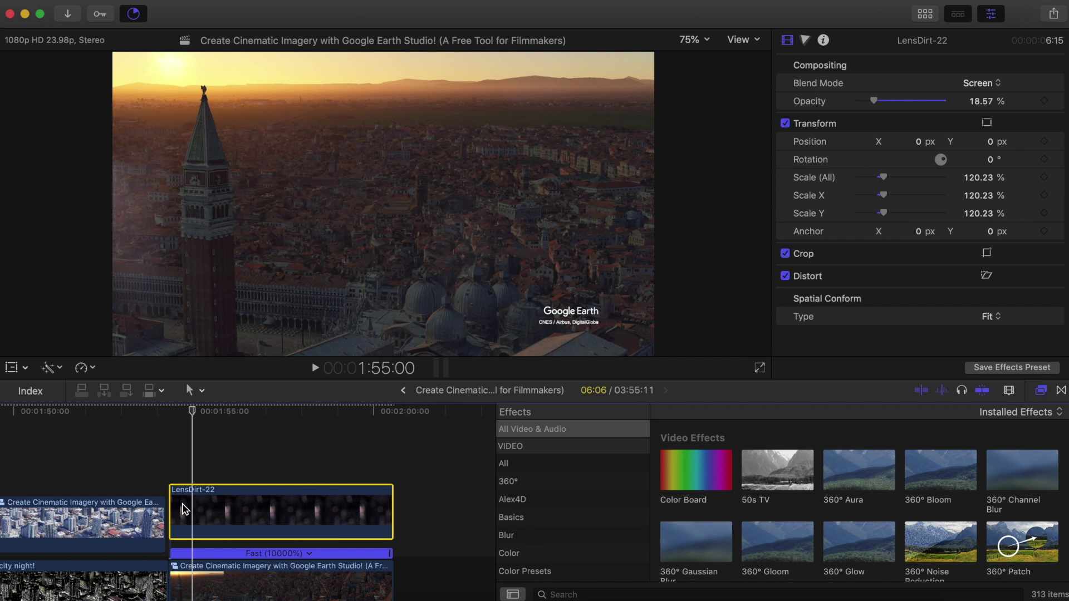
pyautogui.hscroll(-5, 167, 524)
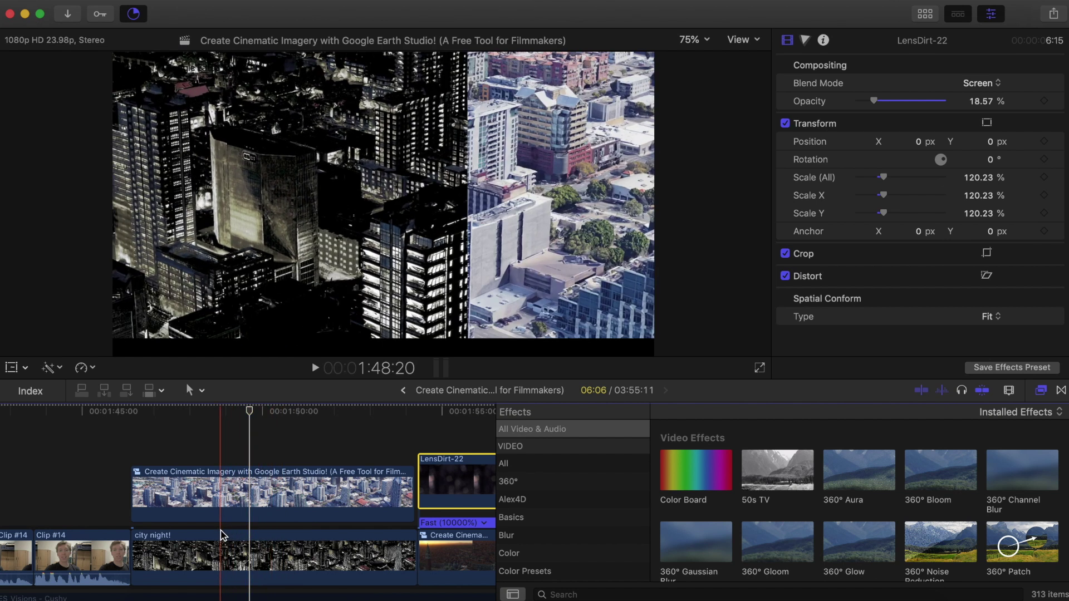
pyautogui.press('space')
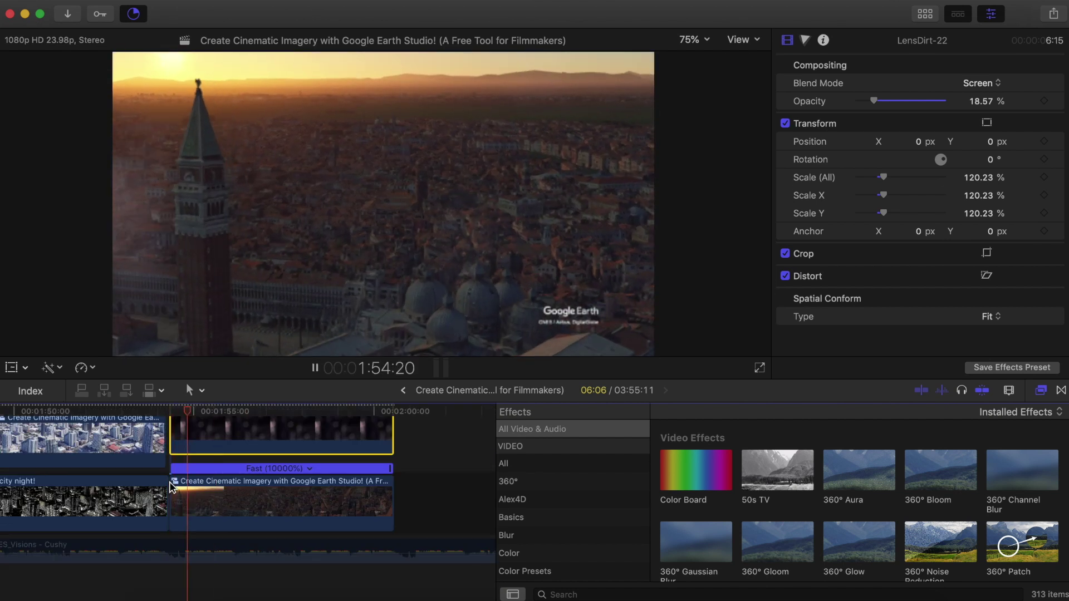
pyautogui.press('space')
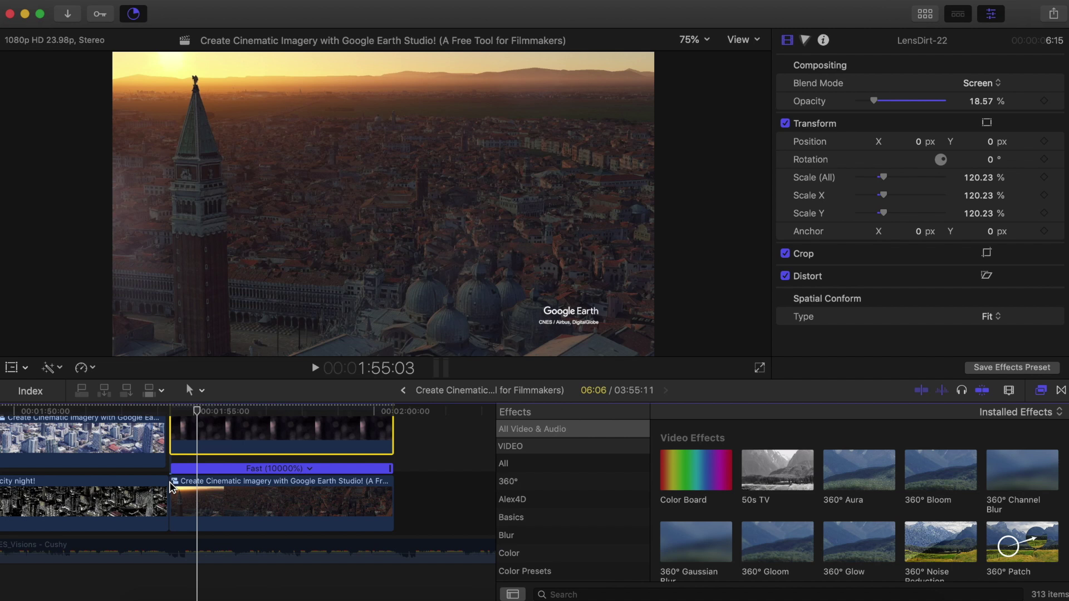